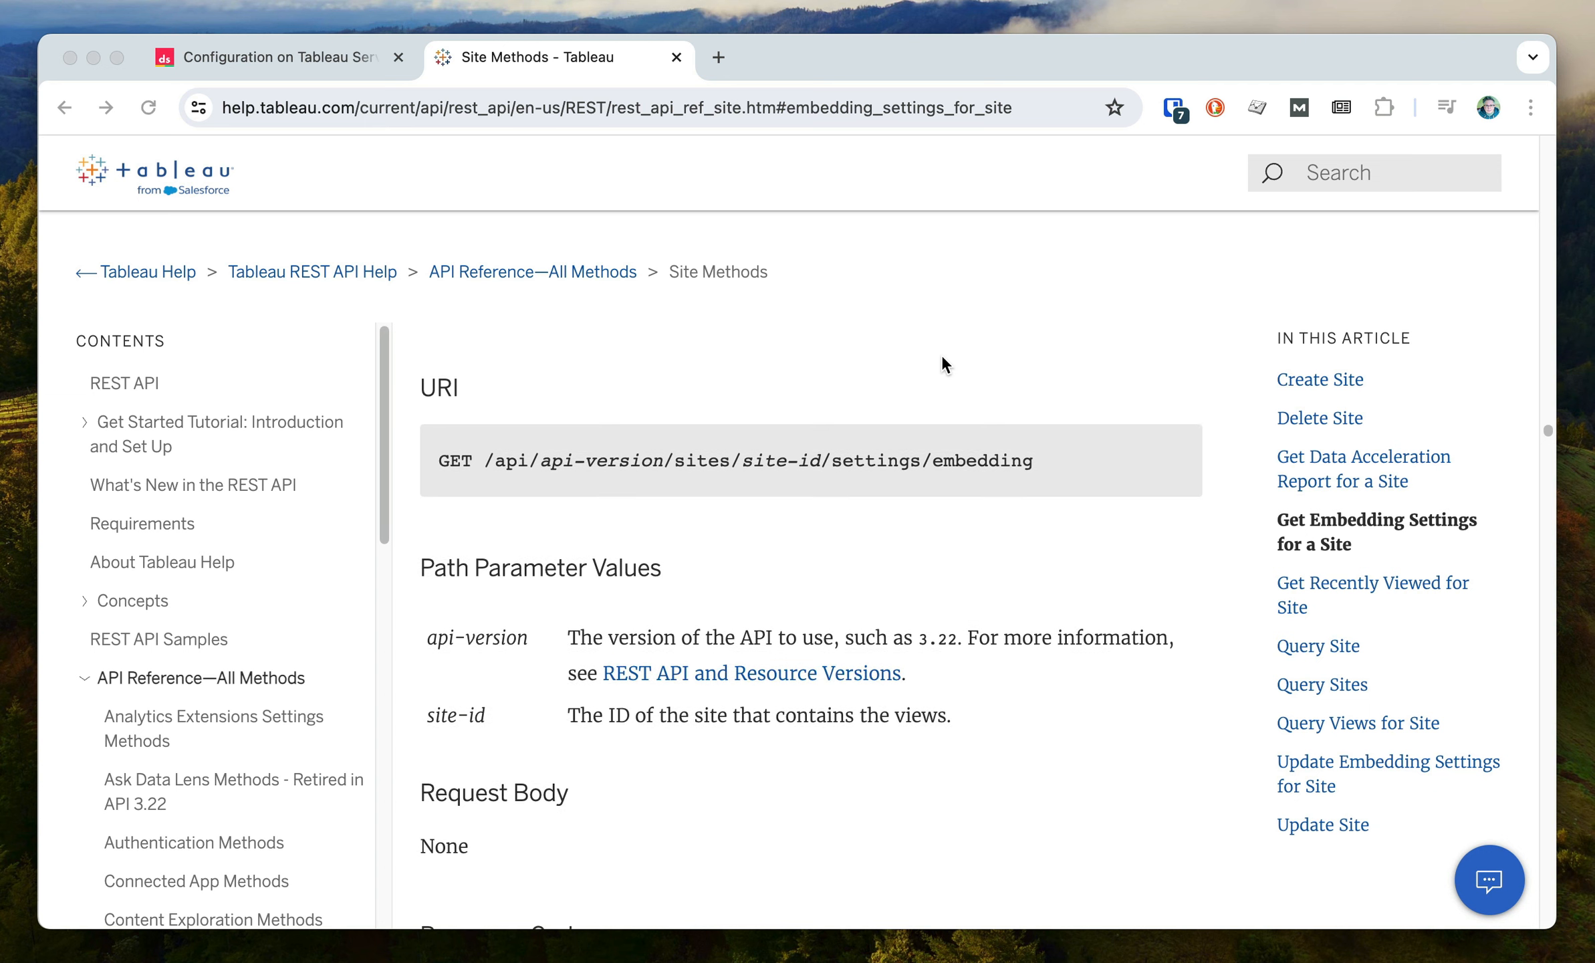
Step: Review the Get Embedding Settings for a Site reference, from its request URI through the response body, example and API version
{"action": "scroll", "coordinate": [941, 358], "scroll_direction": "down", "scroll_amount": 3}
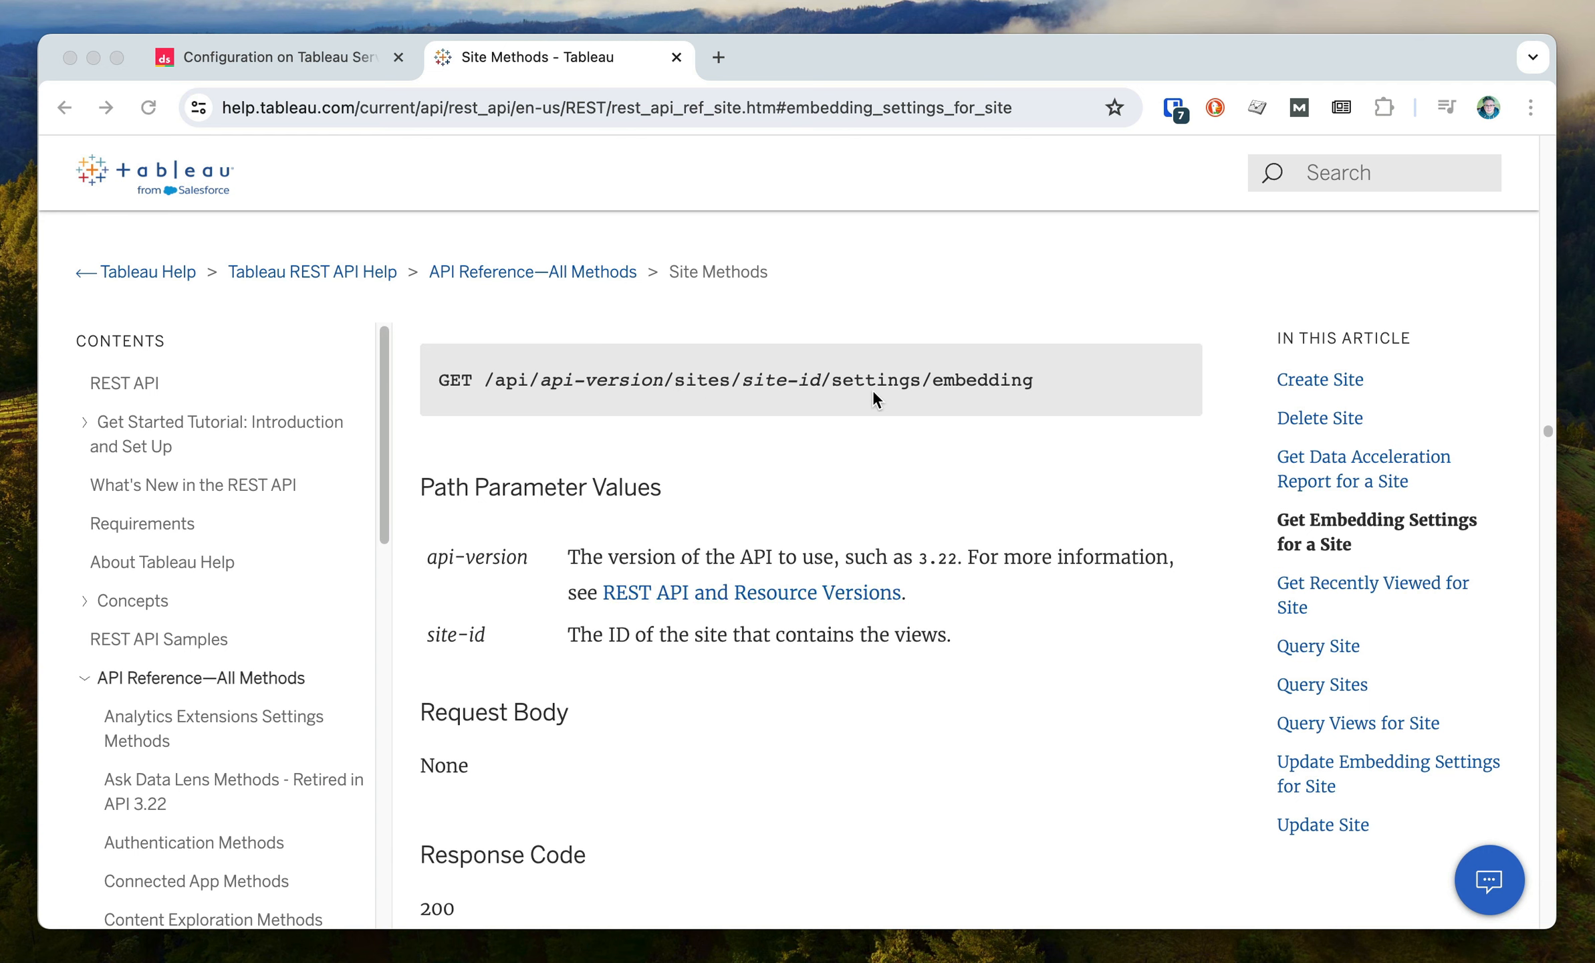
{"action": "scroll", "coordinate": [1069, 711], "scroll_direction": "down", "scroll_amount": 20}
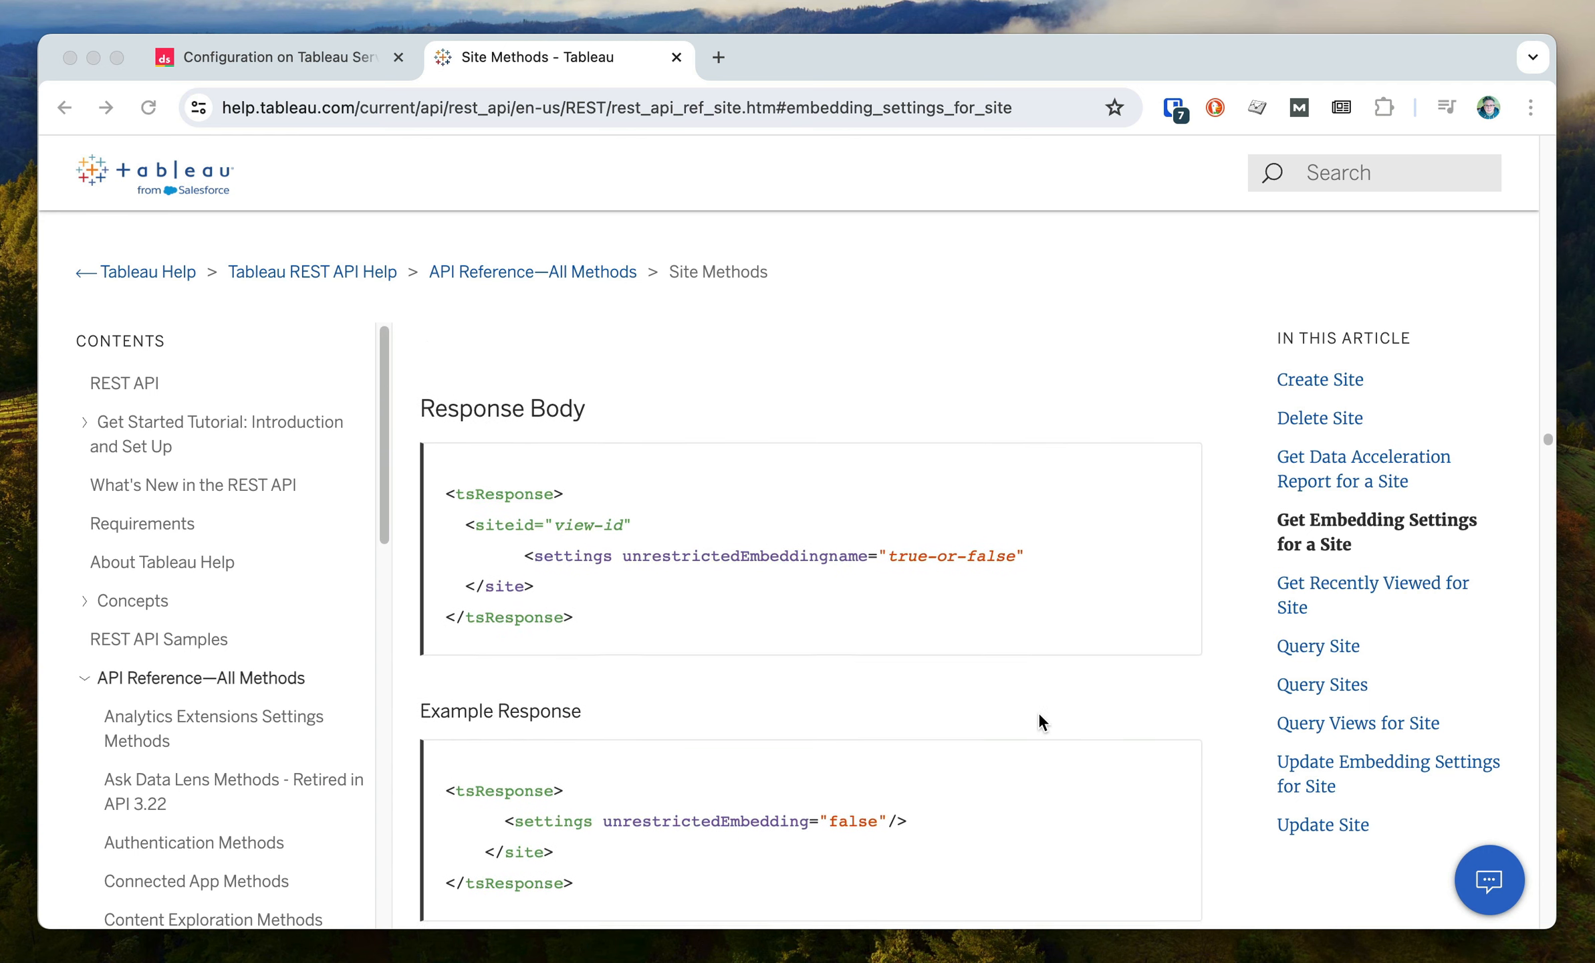
{"action": "scroll", "coordinate": [1038, 711], "scroll_direction": "down", "scroll_amount": 4}
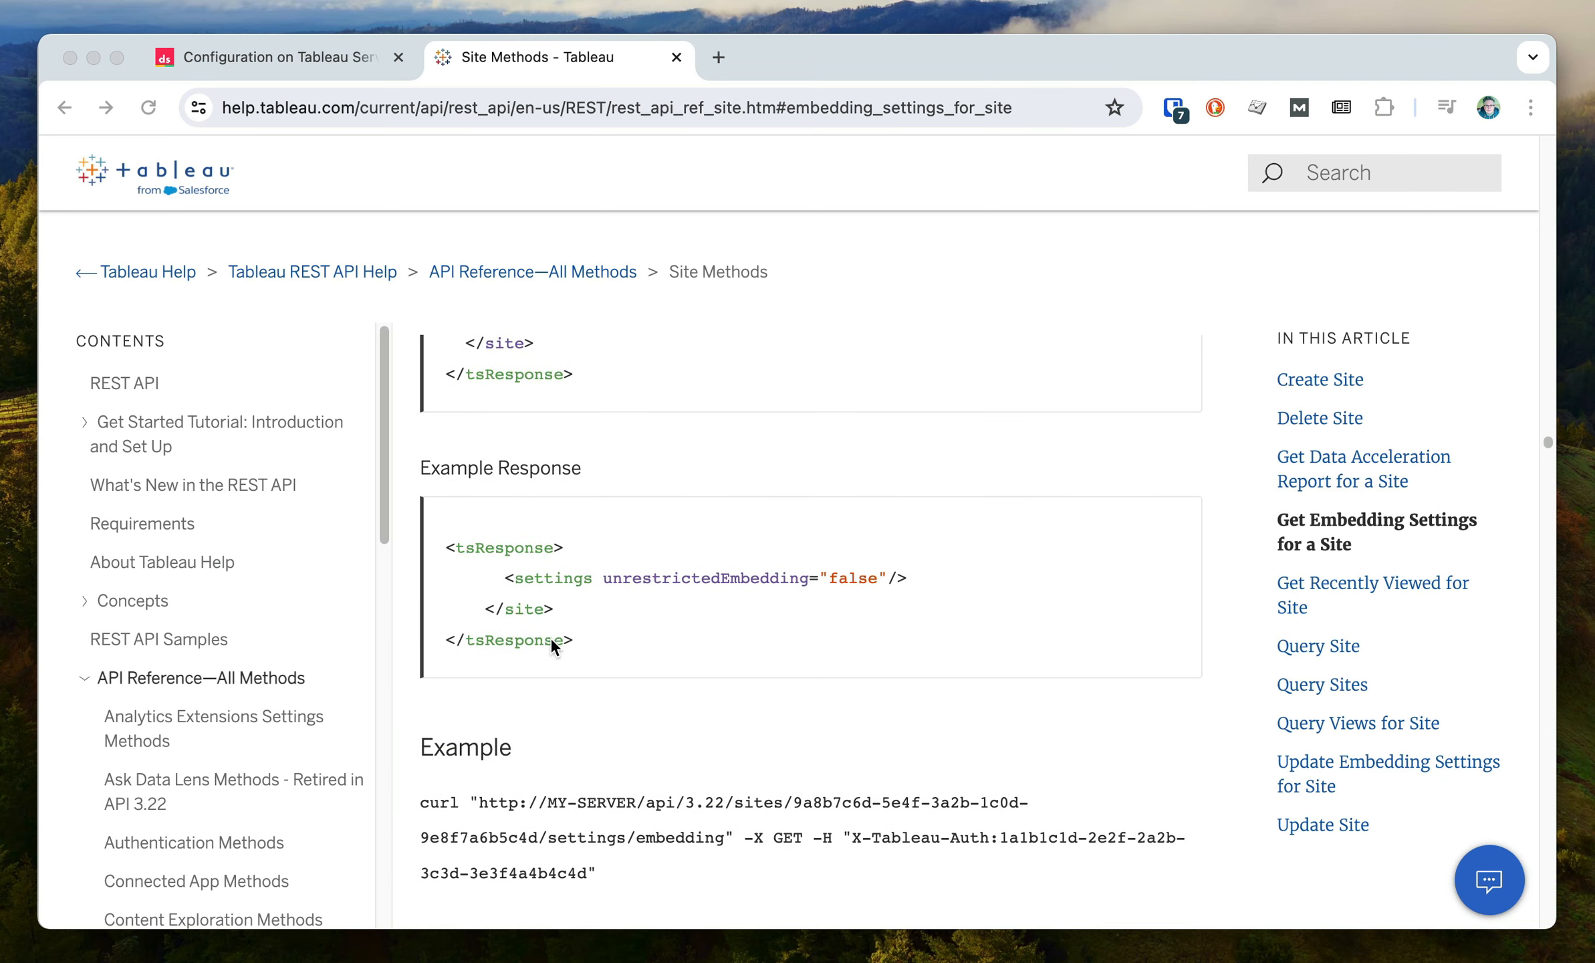
{"action": "scroll", "coordinate": [687, 702], "scroll_direction": "down", "scroll_amount": 4}
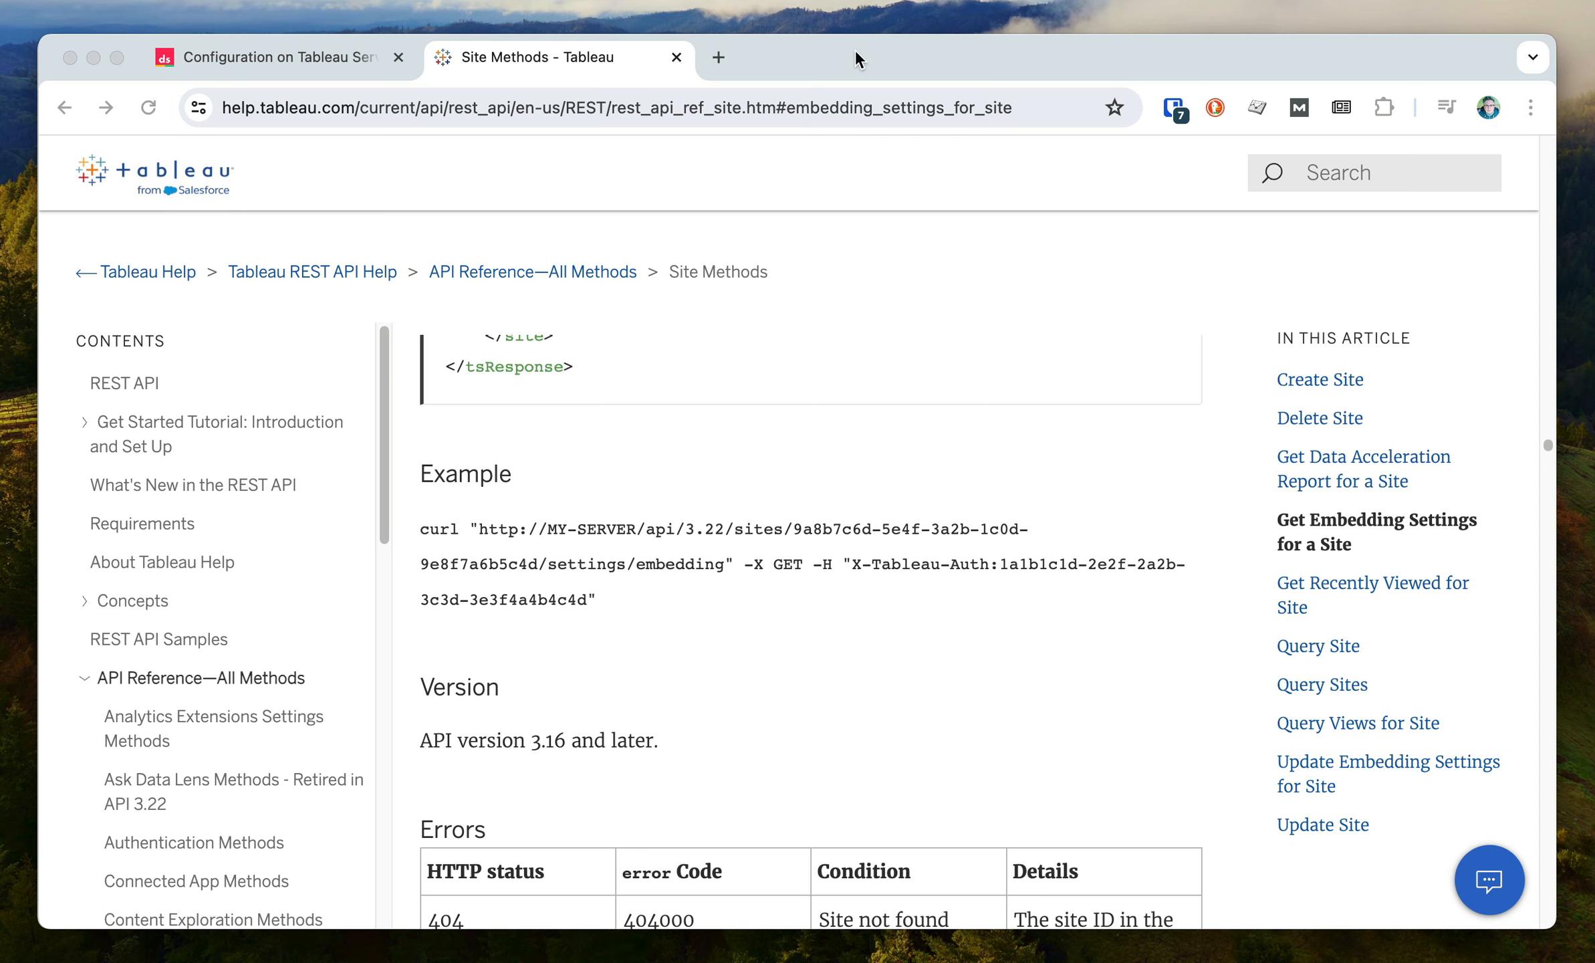
Step: Switch to Postman and inspect the origin and apiVersion variables in the Sign in as an administrator request URL
{"action": "left_click", "coordinate": [91, 56]}
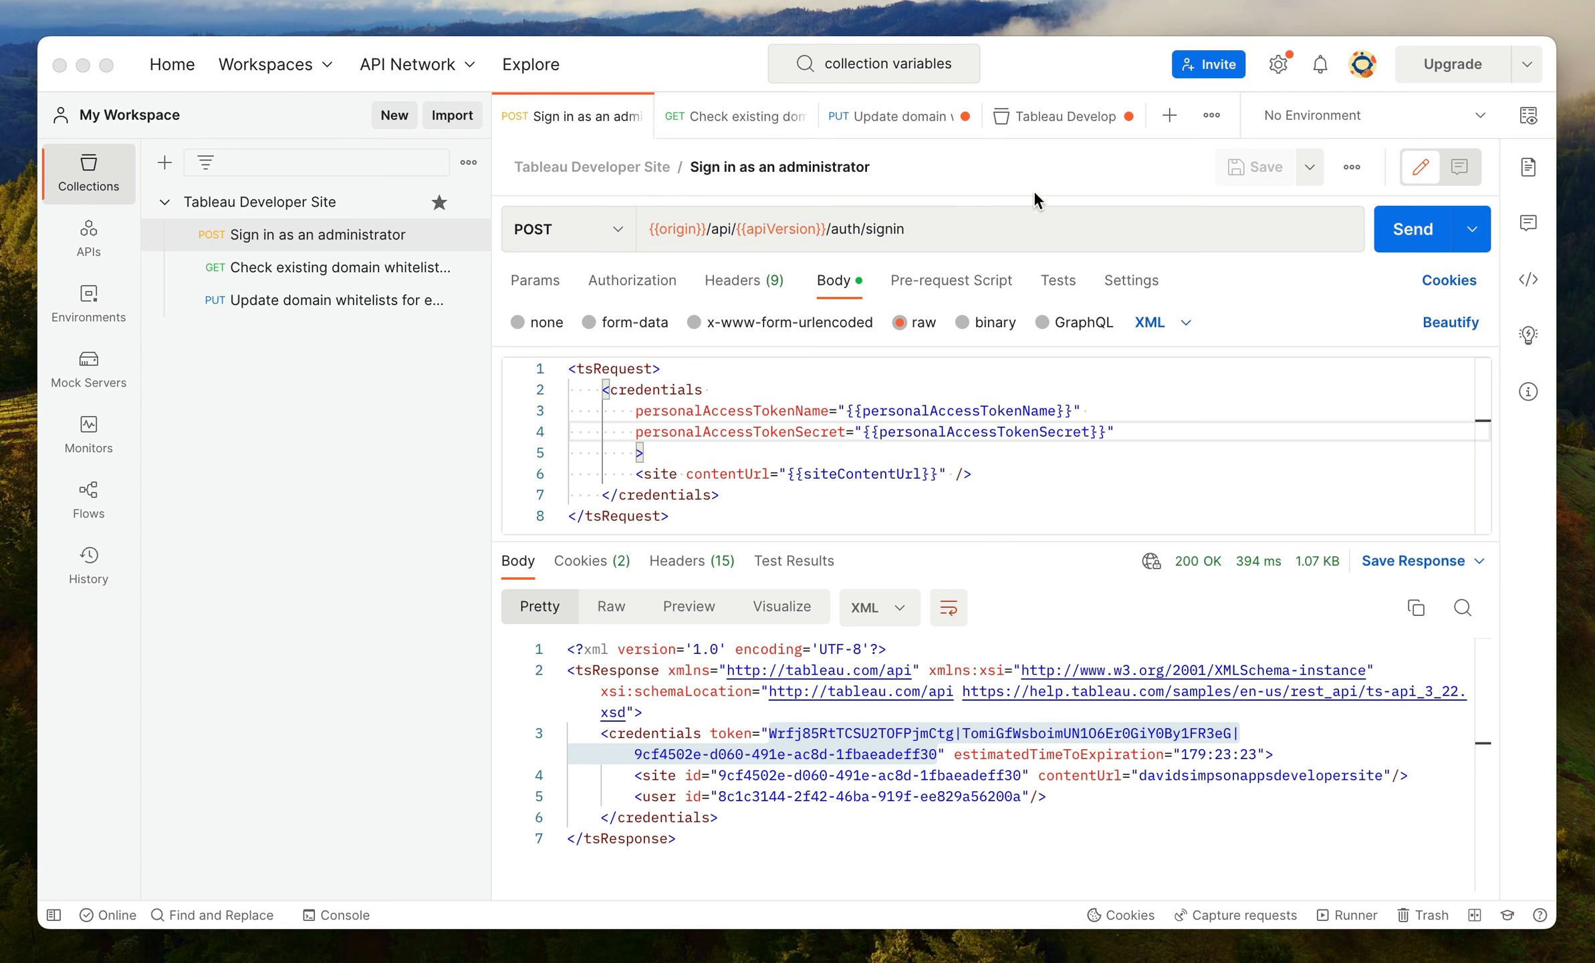
{"action": "left_click", "coordinate": [1028, 167]}
{"action": "left_click", "coordinate": [674, 228]}
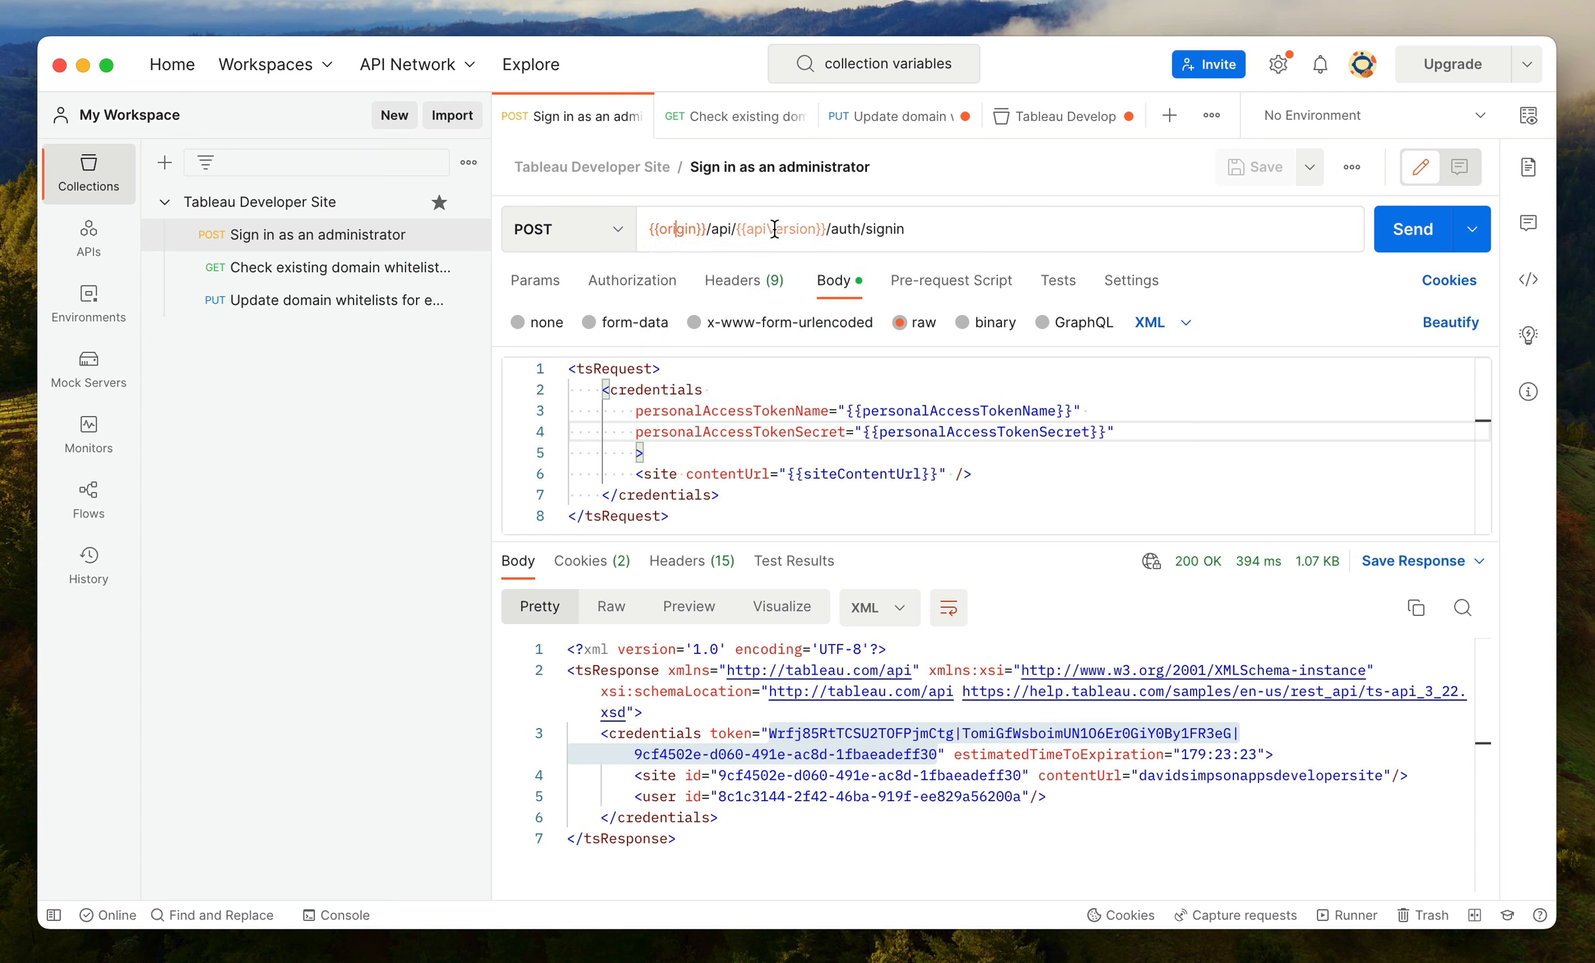
{"action": "mouse_move", "coordinate": [776, 228]}
Step: Reorder the Tableau Developer Site variables with tableauAuthToken first and personalAccessTokenName and personalAccessTokenSecret directly after apiVersion
{"action": "left_click", "coordinate": [321, 202]}
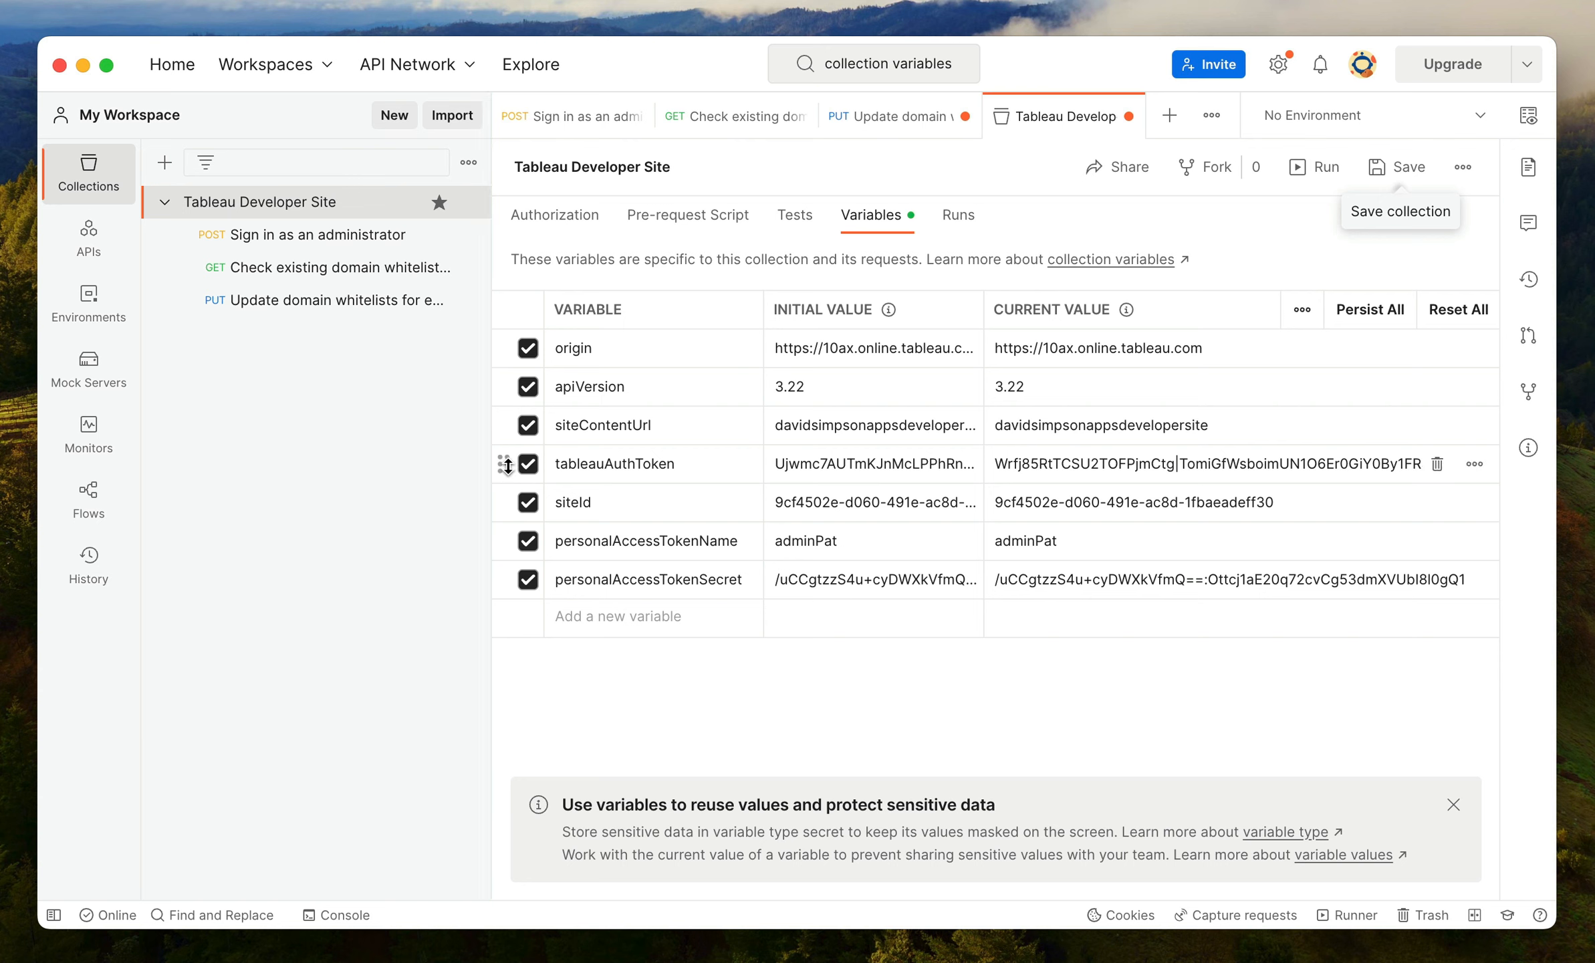
{"action": "left_click_drag", "start_coordinate": [503, 463], "coordinate": [502, 625]}
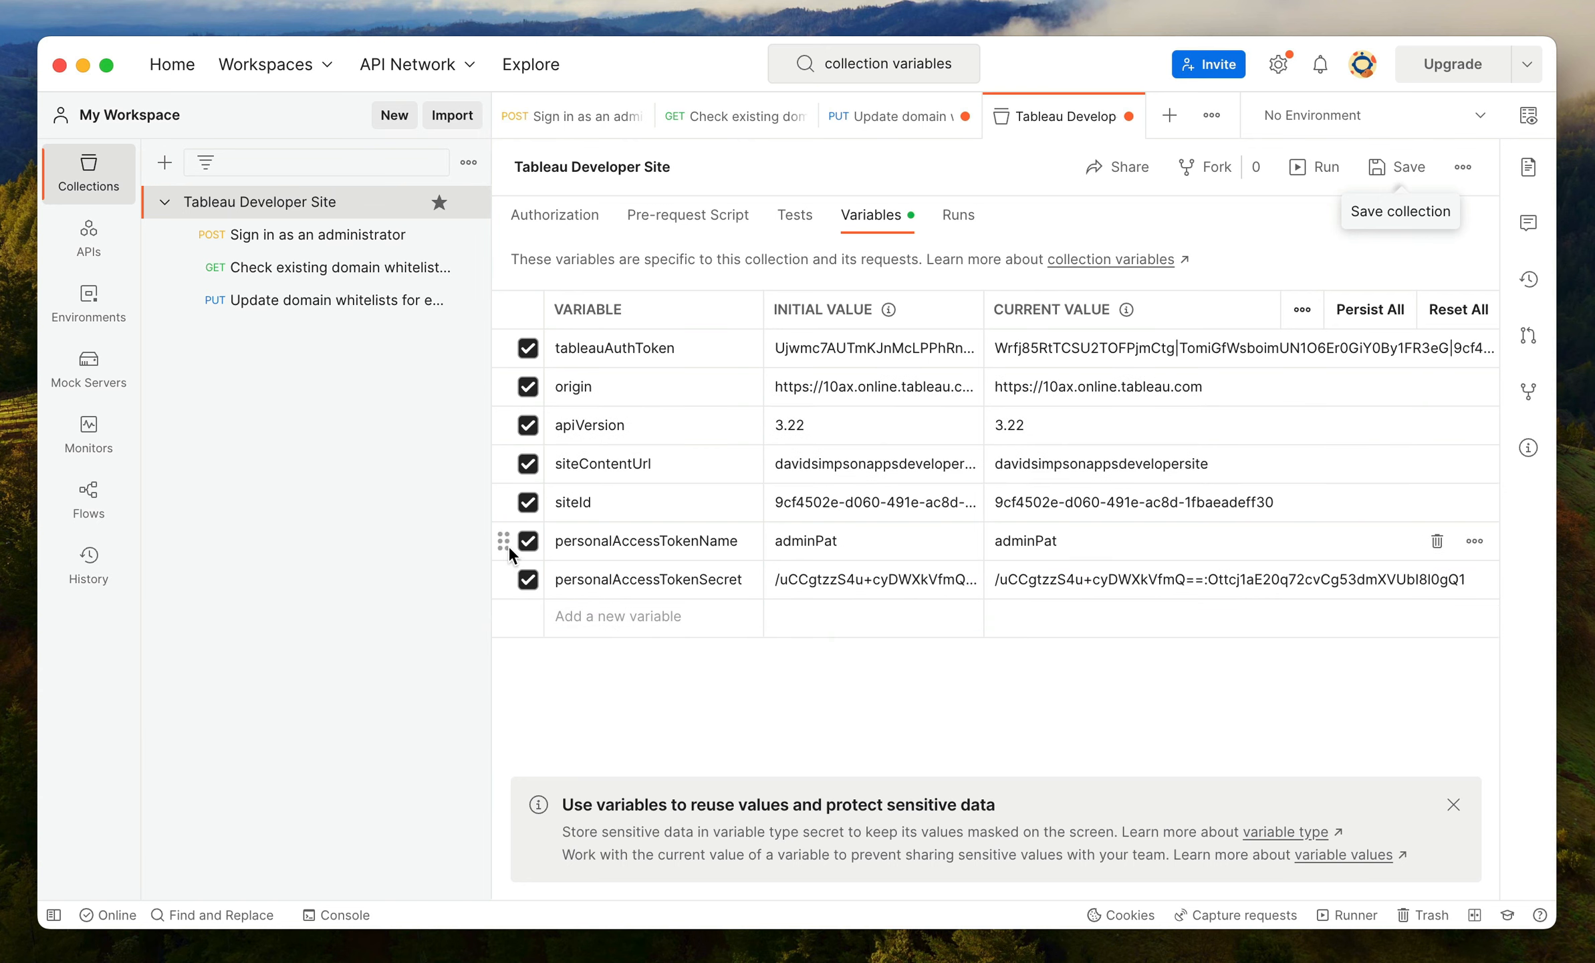
{"action": "left_click_drag", "start_coordinate": [503, 540], "coordinate": [506, 439]}
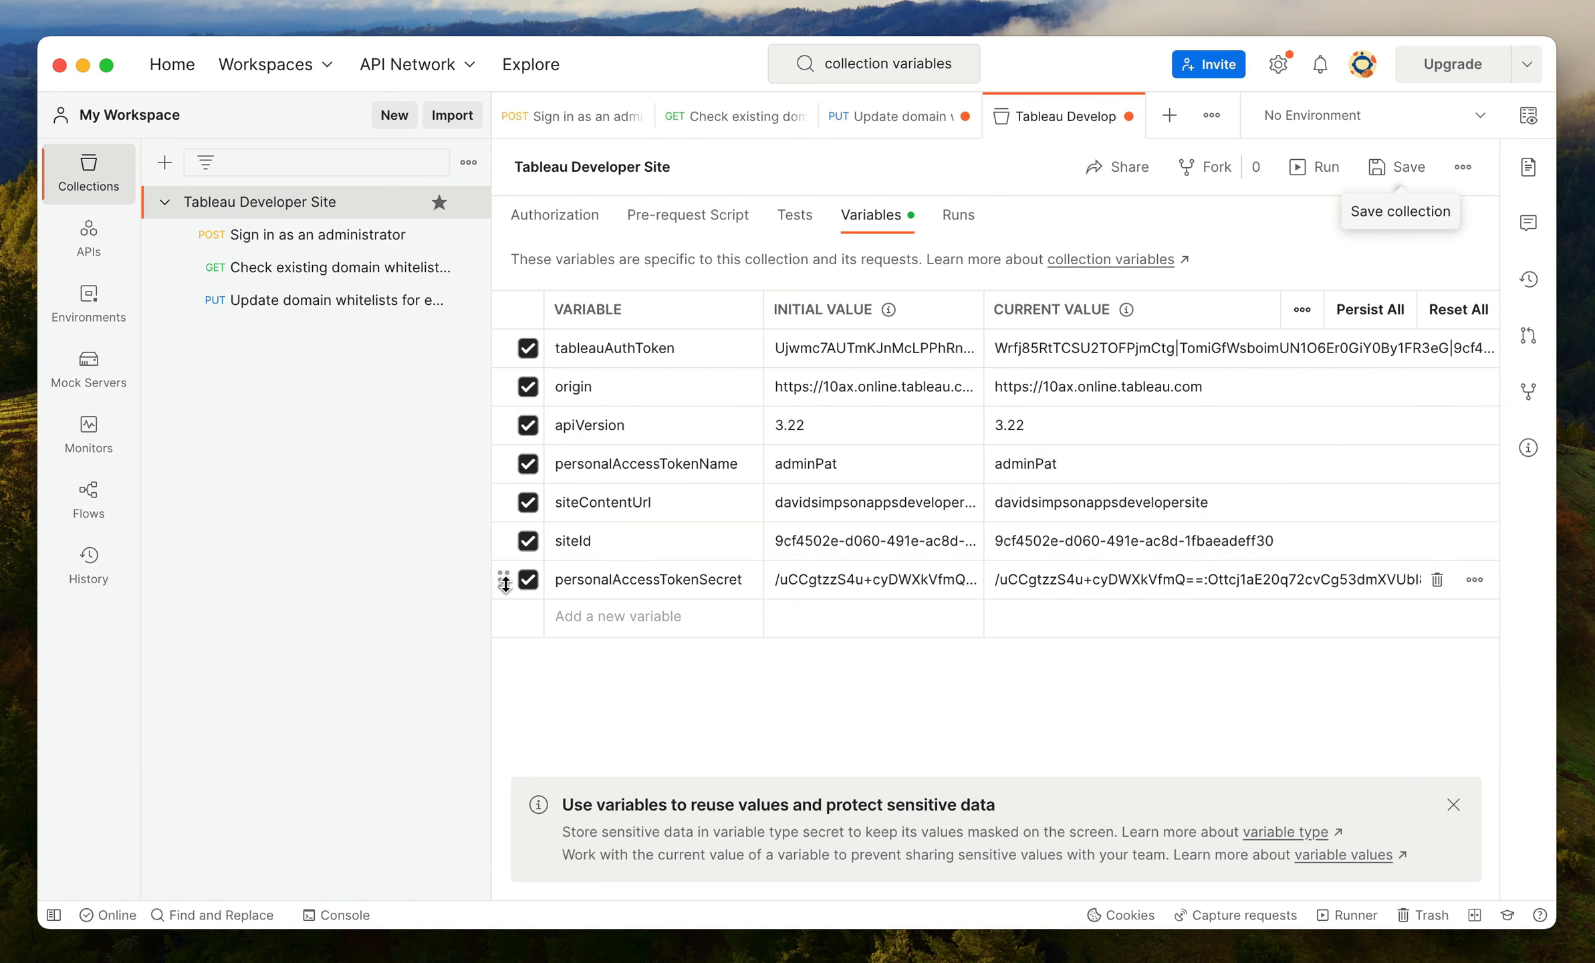
{"action": "left_click_drag", "start_coordinate": [503, 579], "coordinate": [515, 494]}
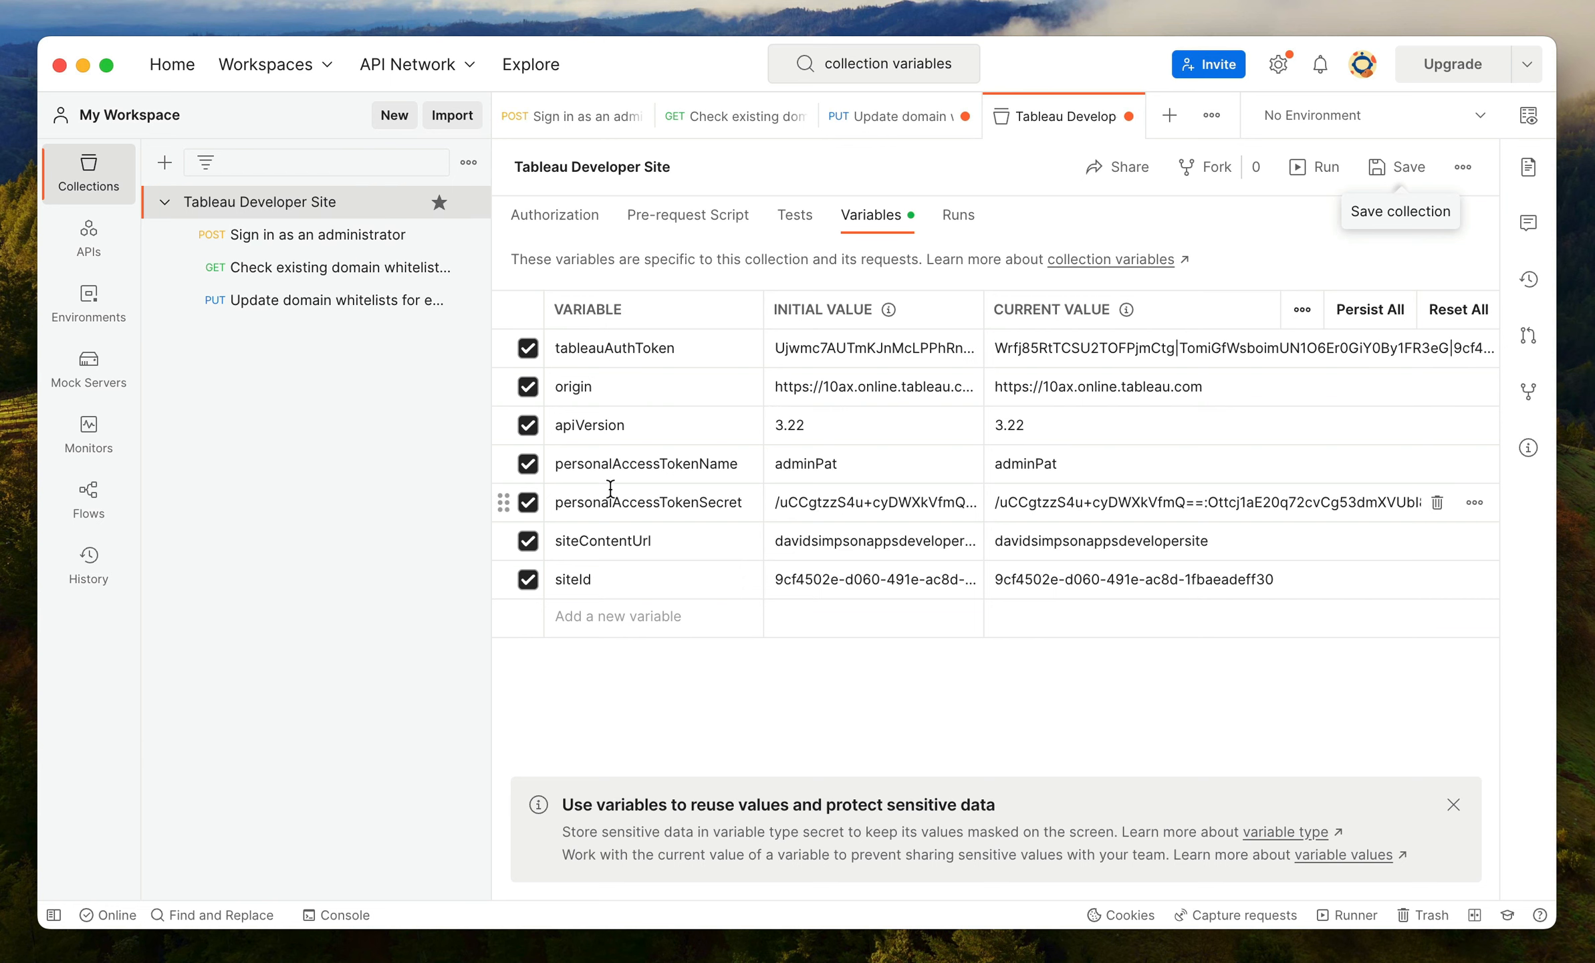
Step: Open the Sign in as an administrator request and send it with No Environment selected
{"action": "left_click", "coordinate": [405, 249]}
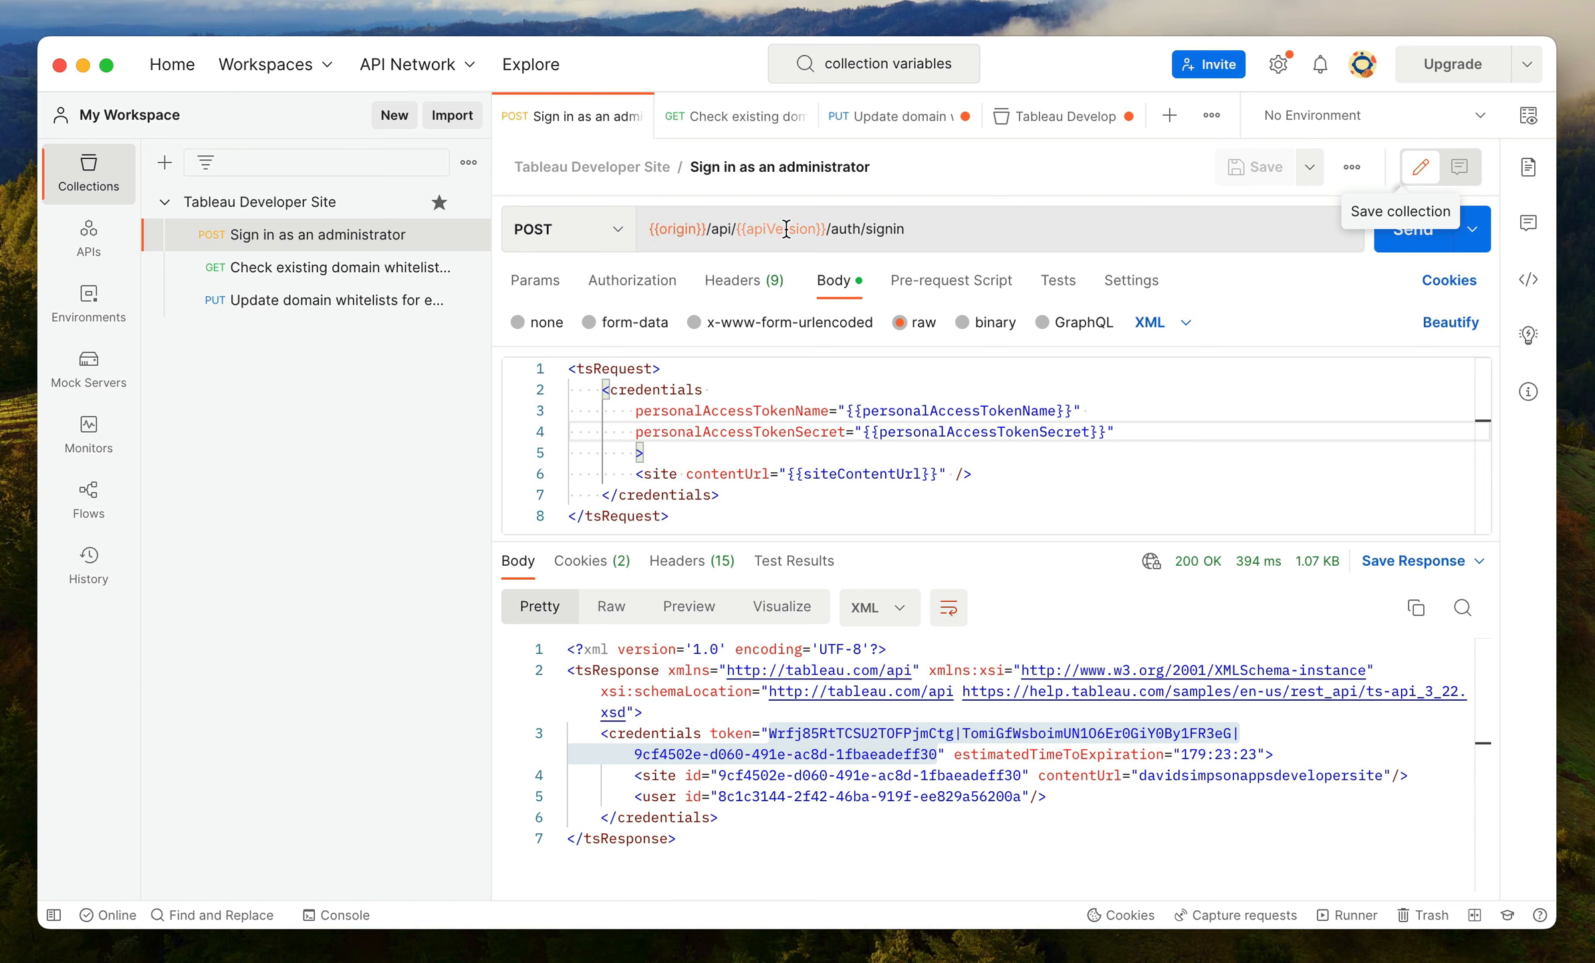
{"action": "mouse_move", "coordinate": [789, 228]}
{"action": "left_click", "coordinate": [1412, 117]}
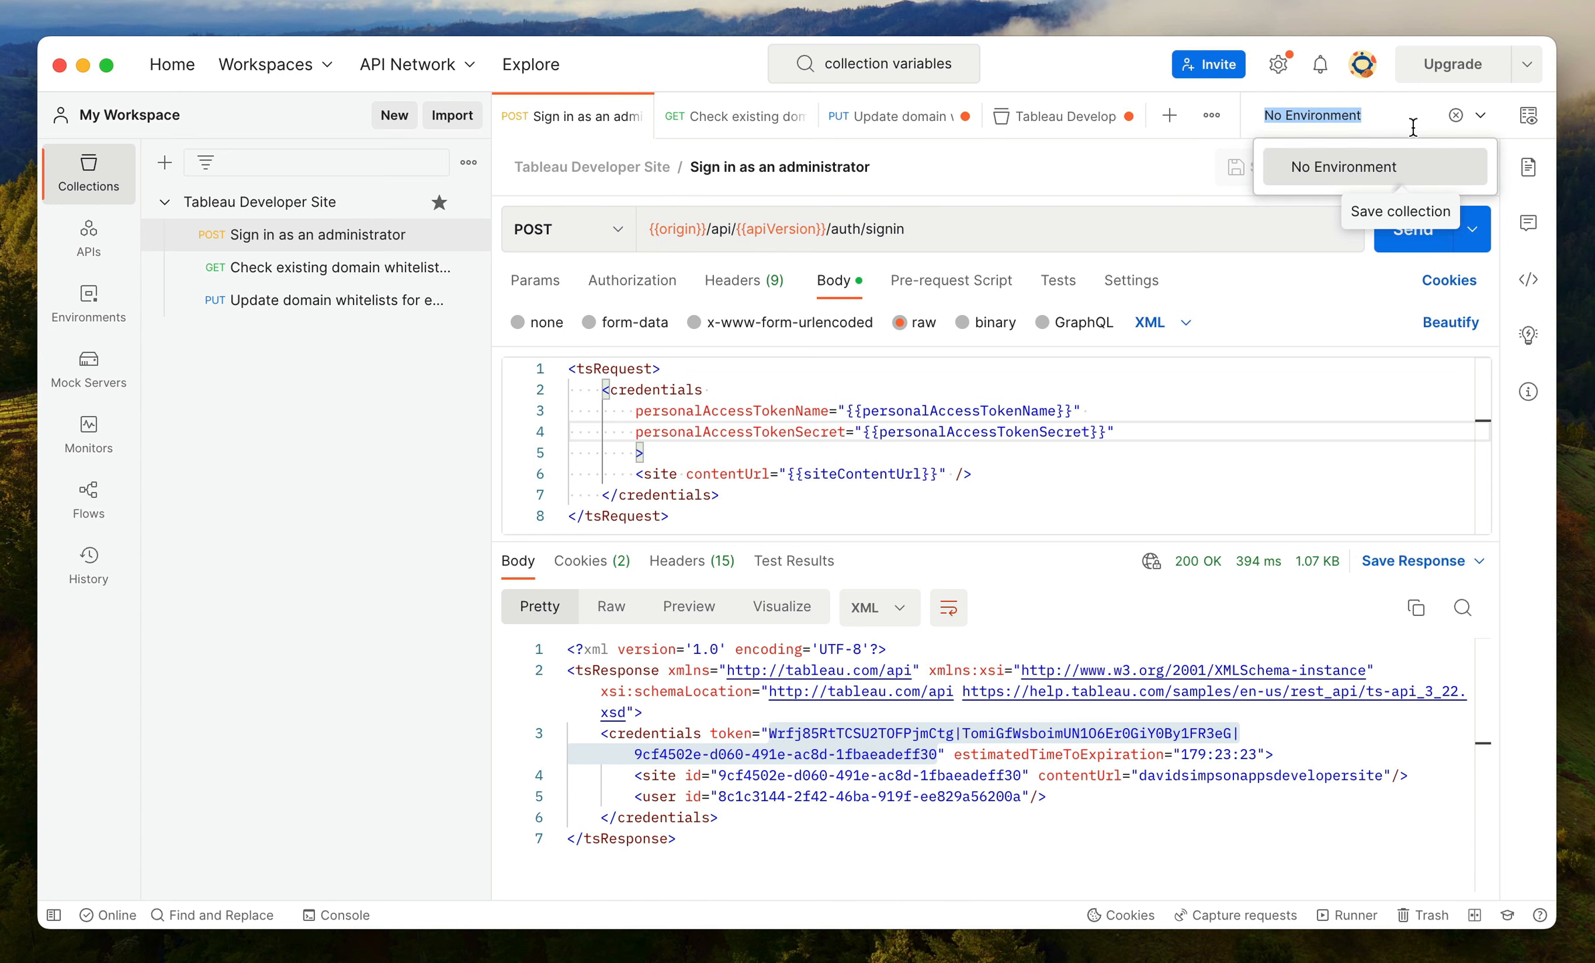
{"action": "left_click", "coordinate": [1423, 251]}
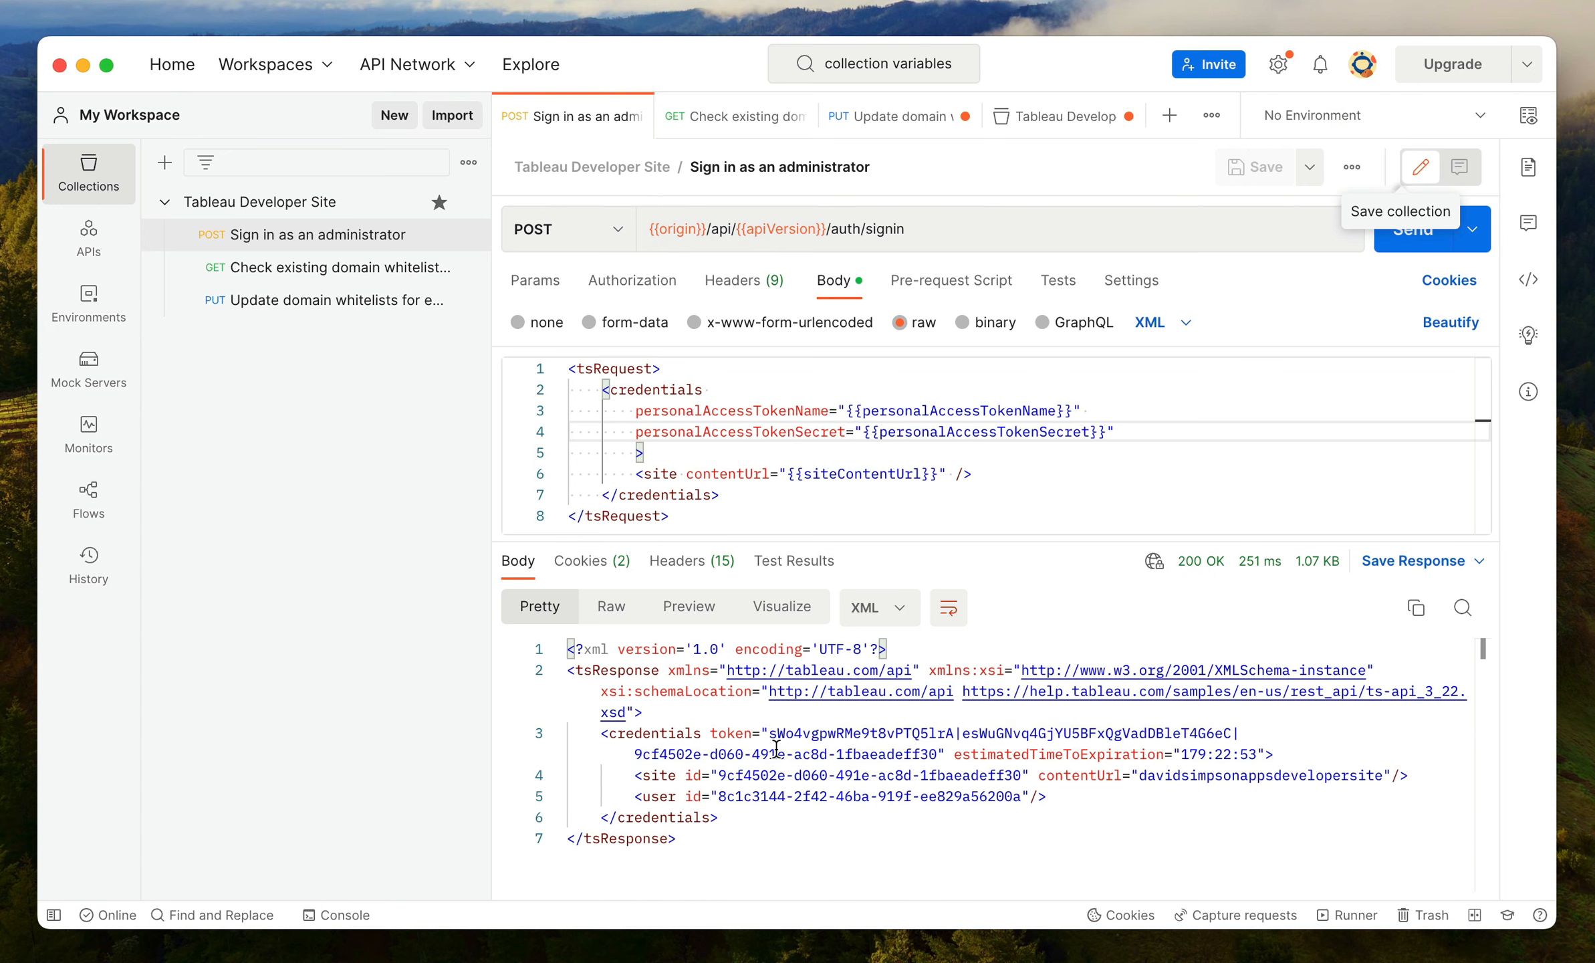
Step: Copy the full credentials token from the sign-in response body
{"action": "left_click_drag", "start_coordinate": [772, 734], "coordinate": [869, 745]}
{"action": "key", "text": "super+c"}
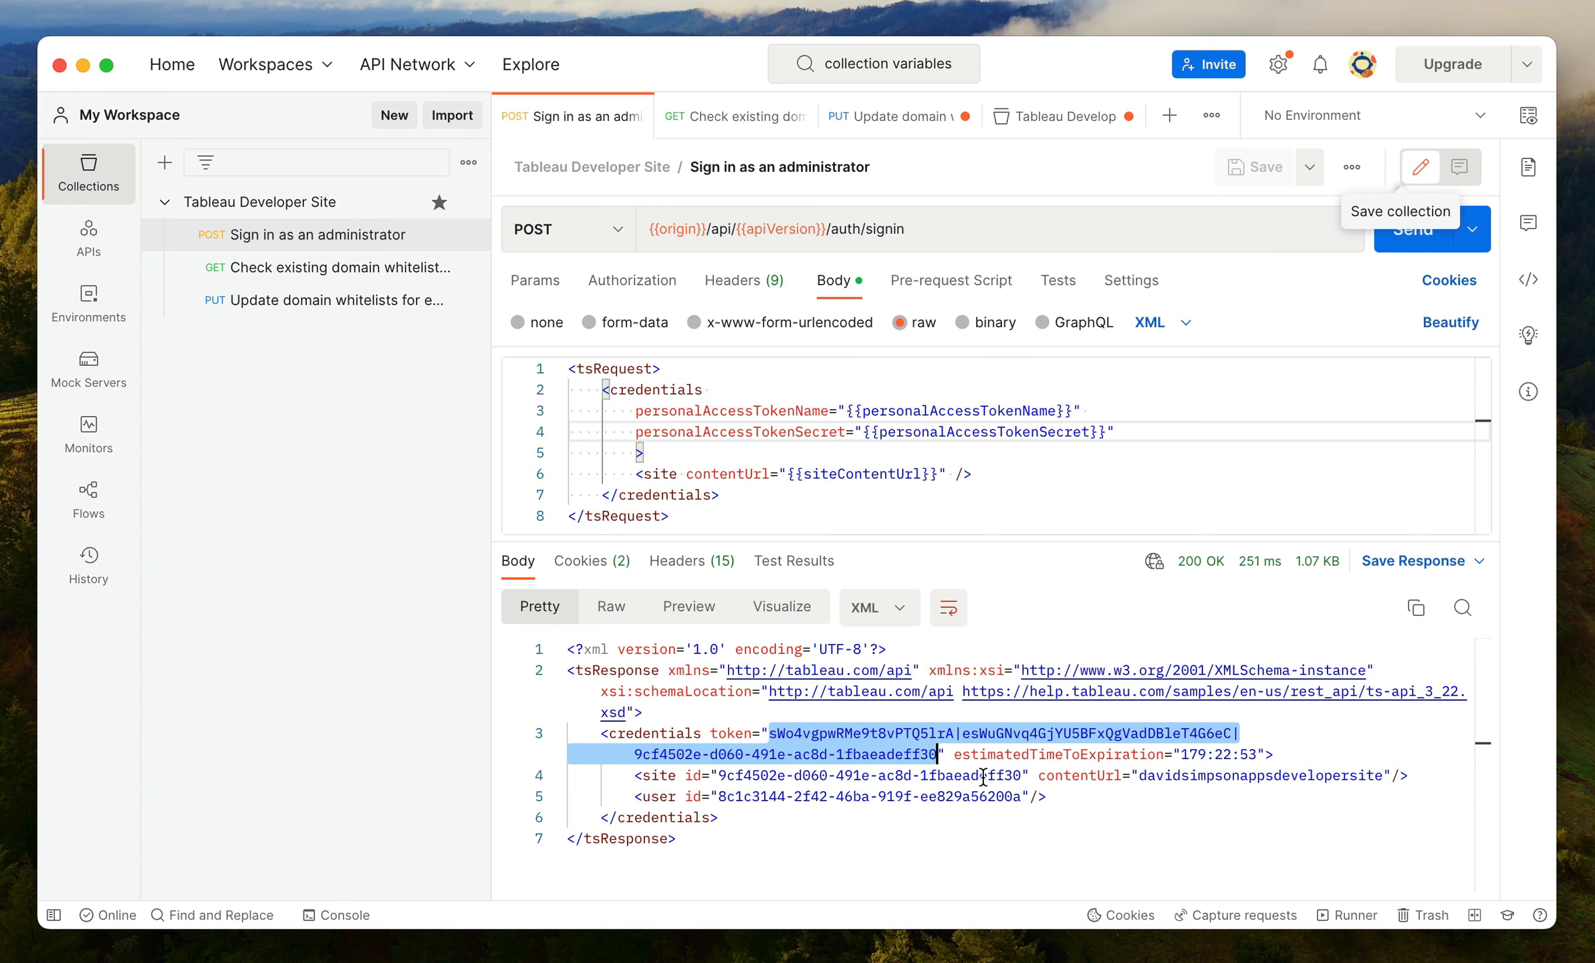
{"action": "right_click", "coordinate": [782, 737]}
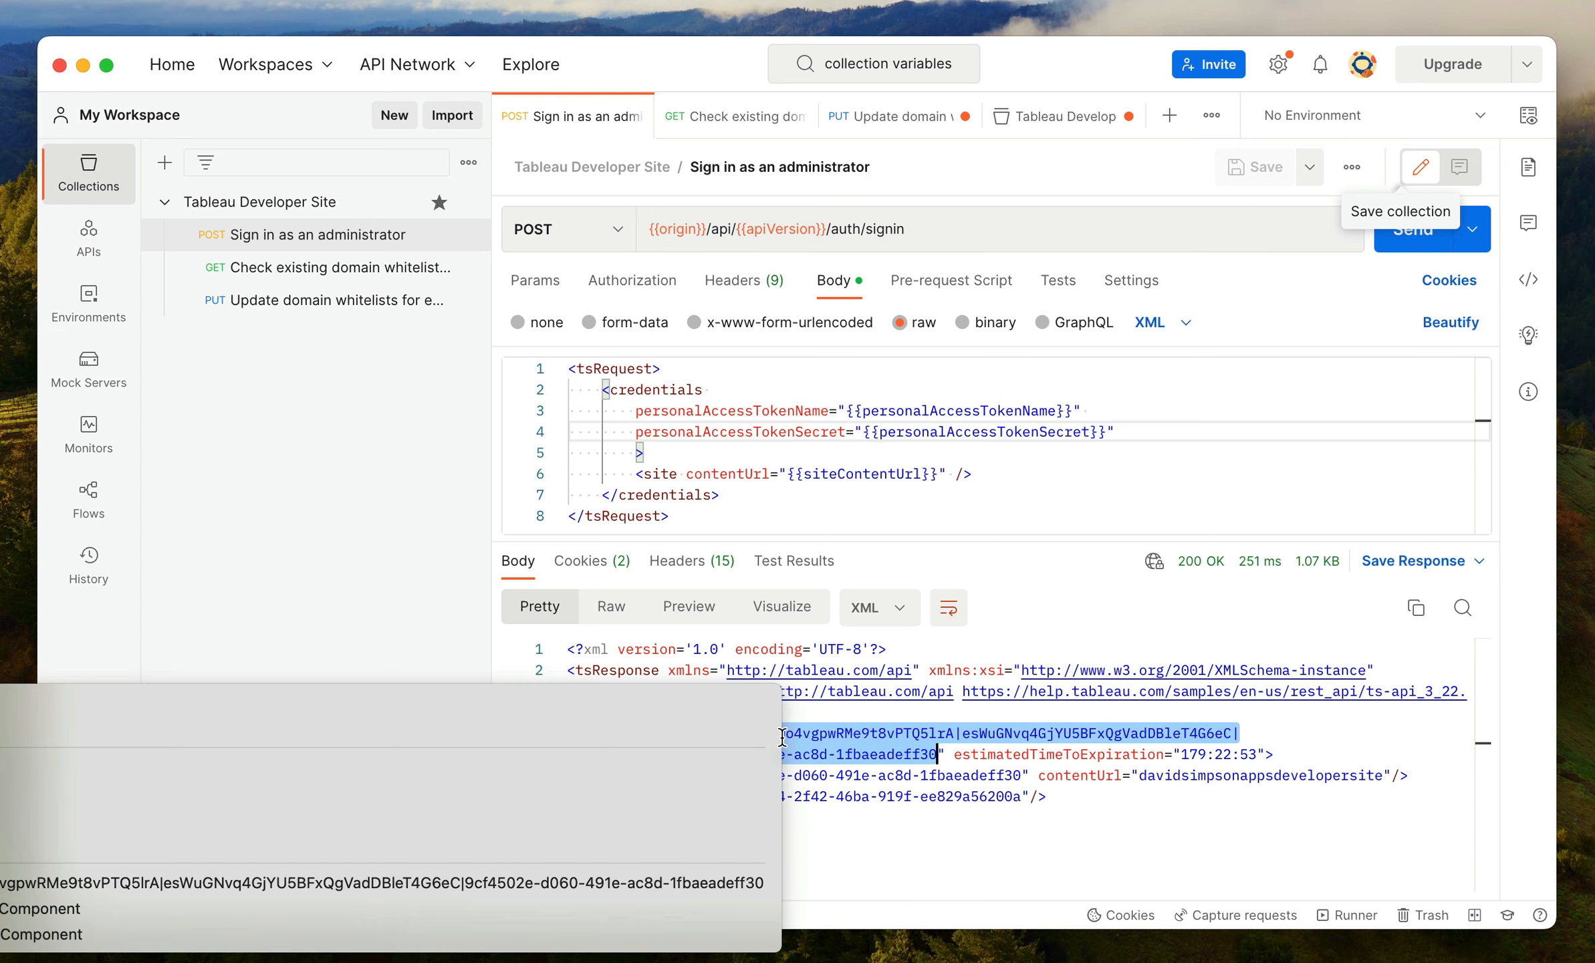
{"action": "left_click", "coordinate": [699, 800]}
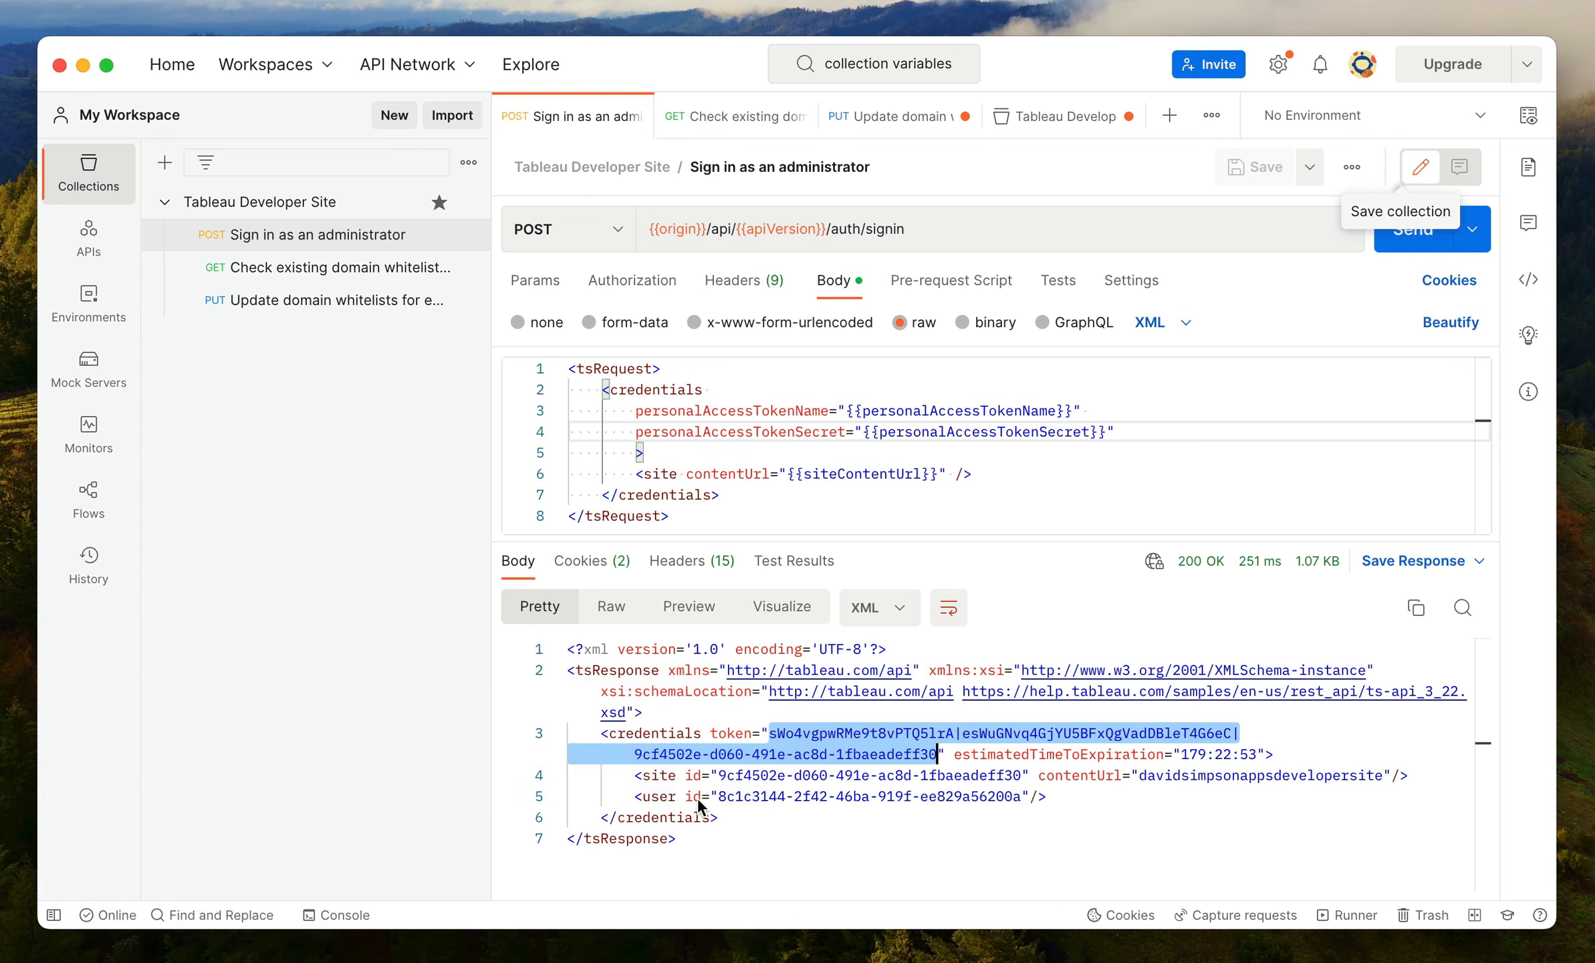
Step: Move the tableauAuthToken collection variable between siteContentUrl and siteId, and replace its initial value with the copied token
{"action": "left_click", "coordinate": [355, 204]}
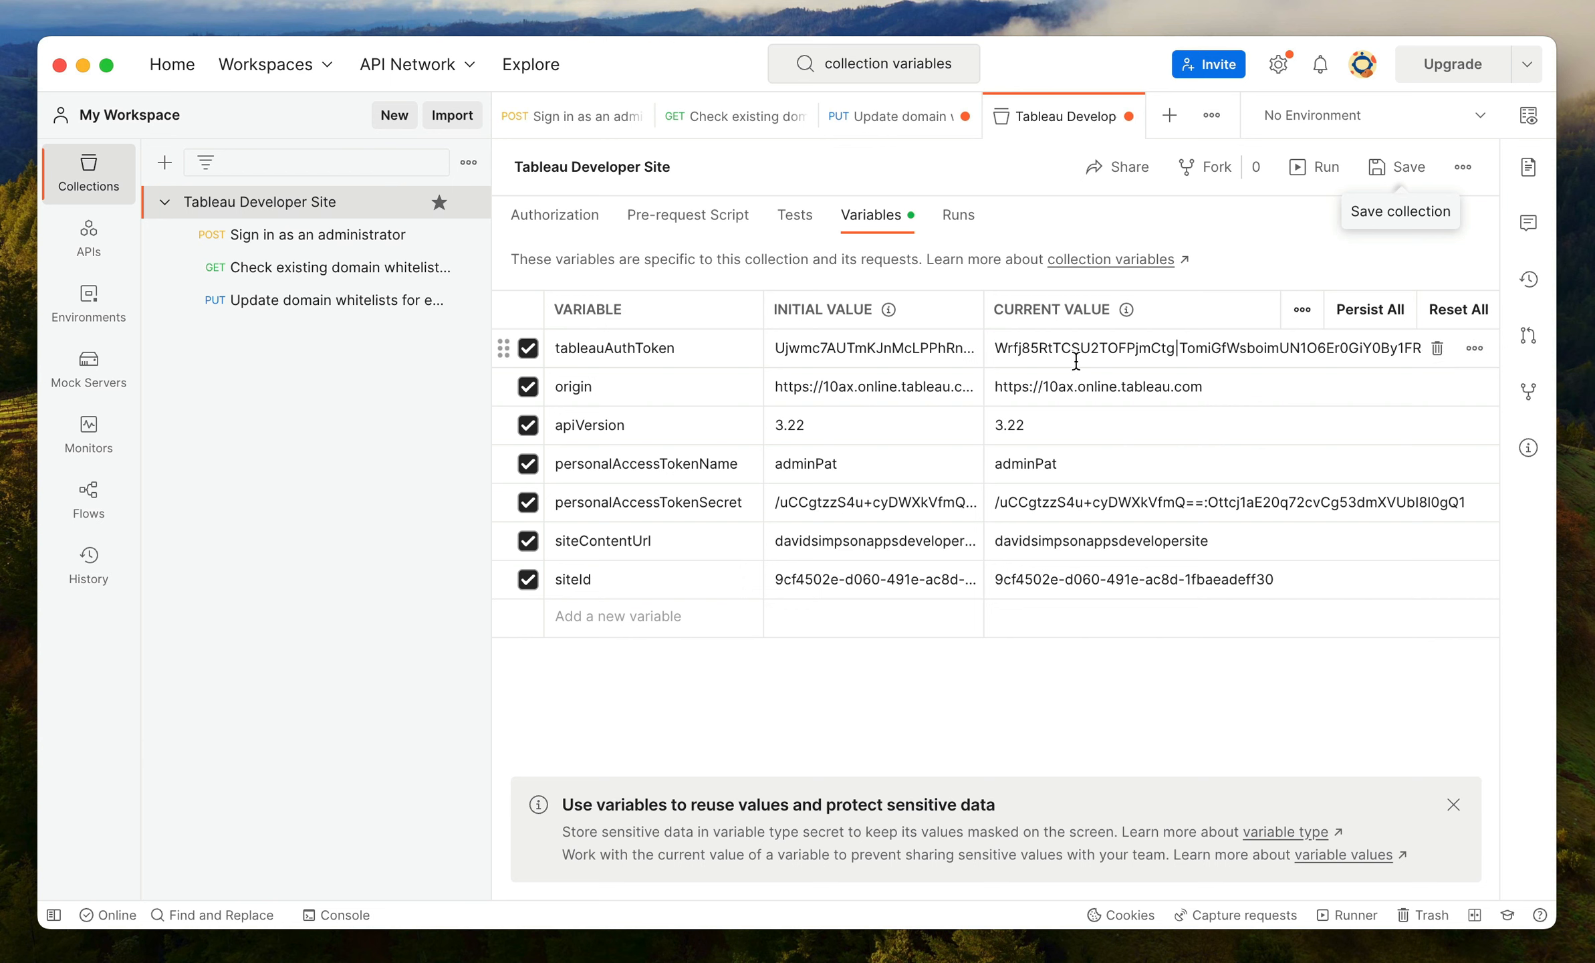
{"action": "left_click_drag", "start_coordinate": [508, 349], "coordinate": [506, 574]}
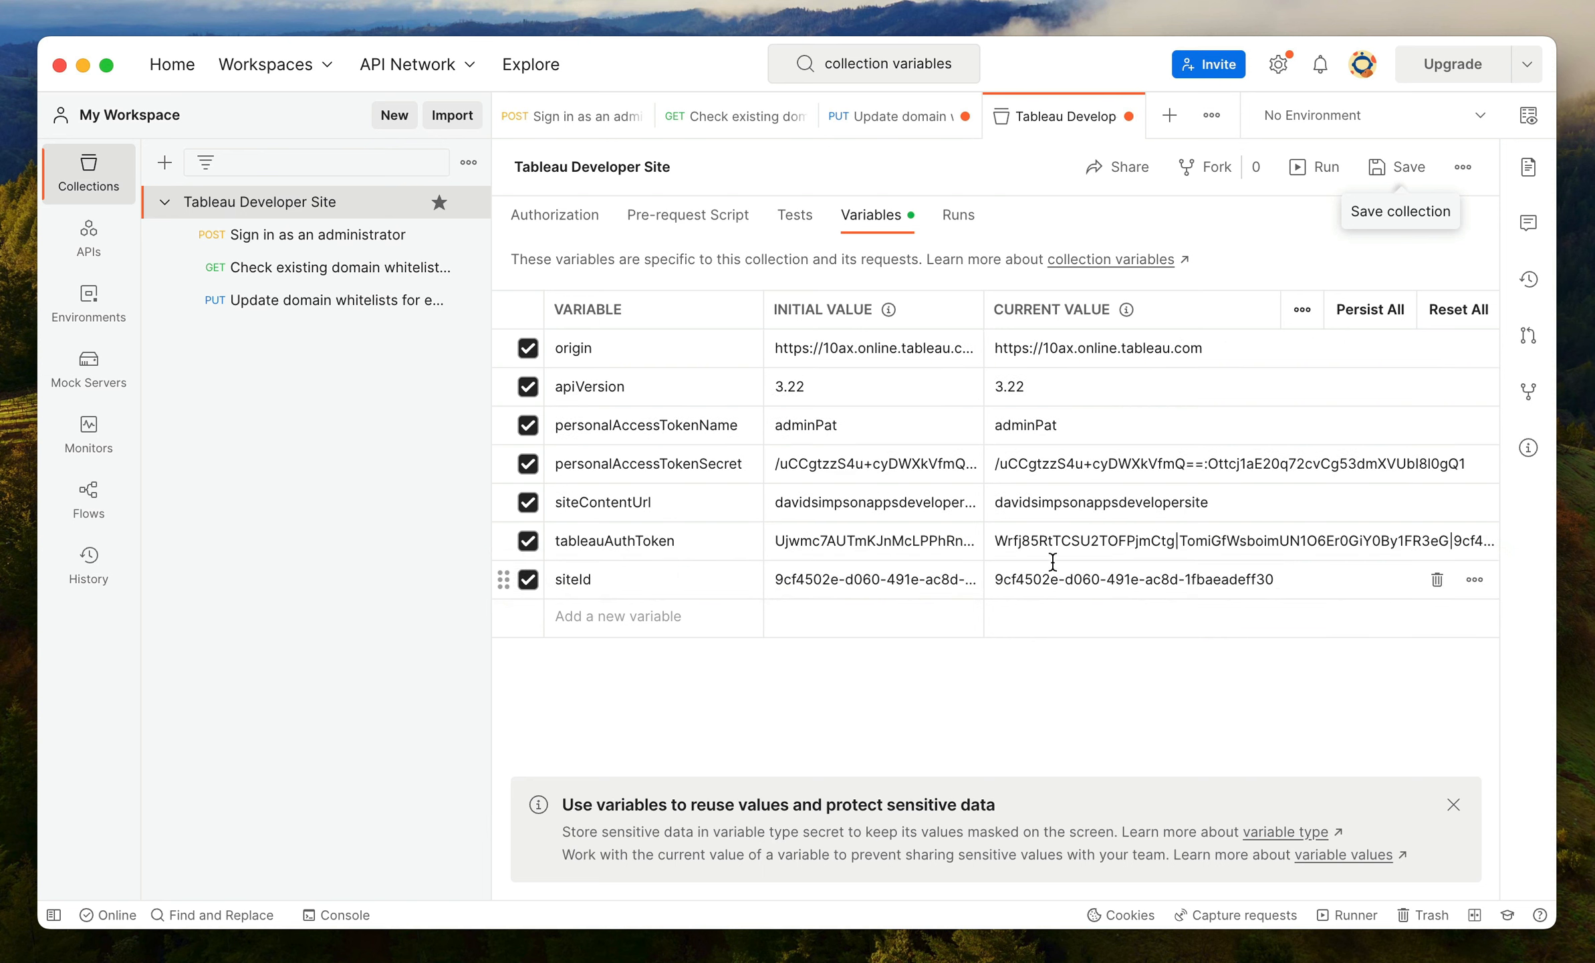
{"action": "left_click", "coordinate": [1030, 545]}
{"action": "left_click", "coordinate": [876, 524]}
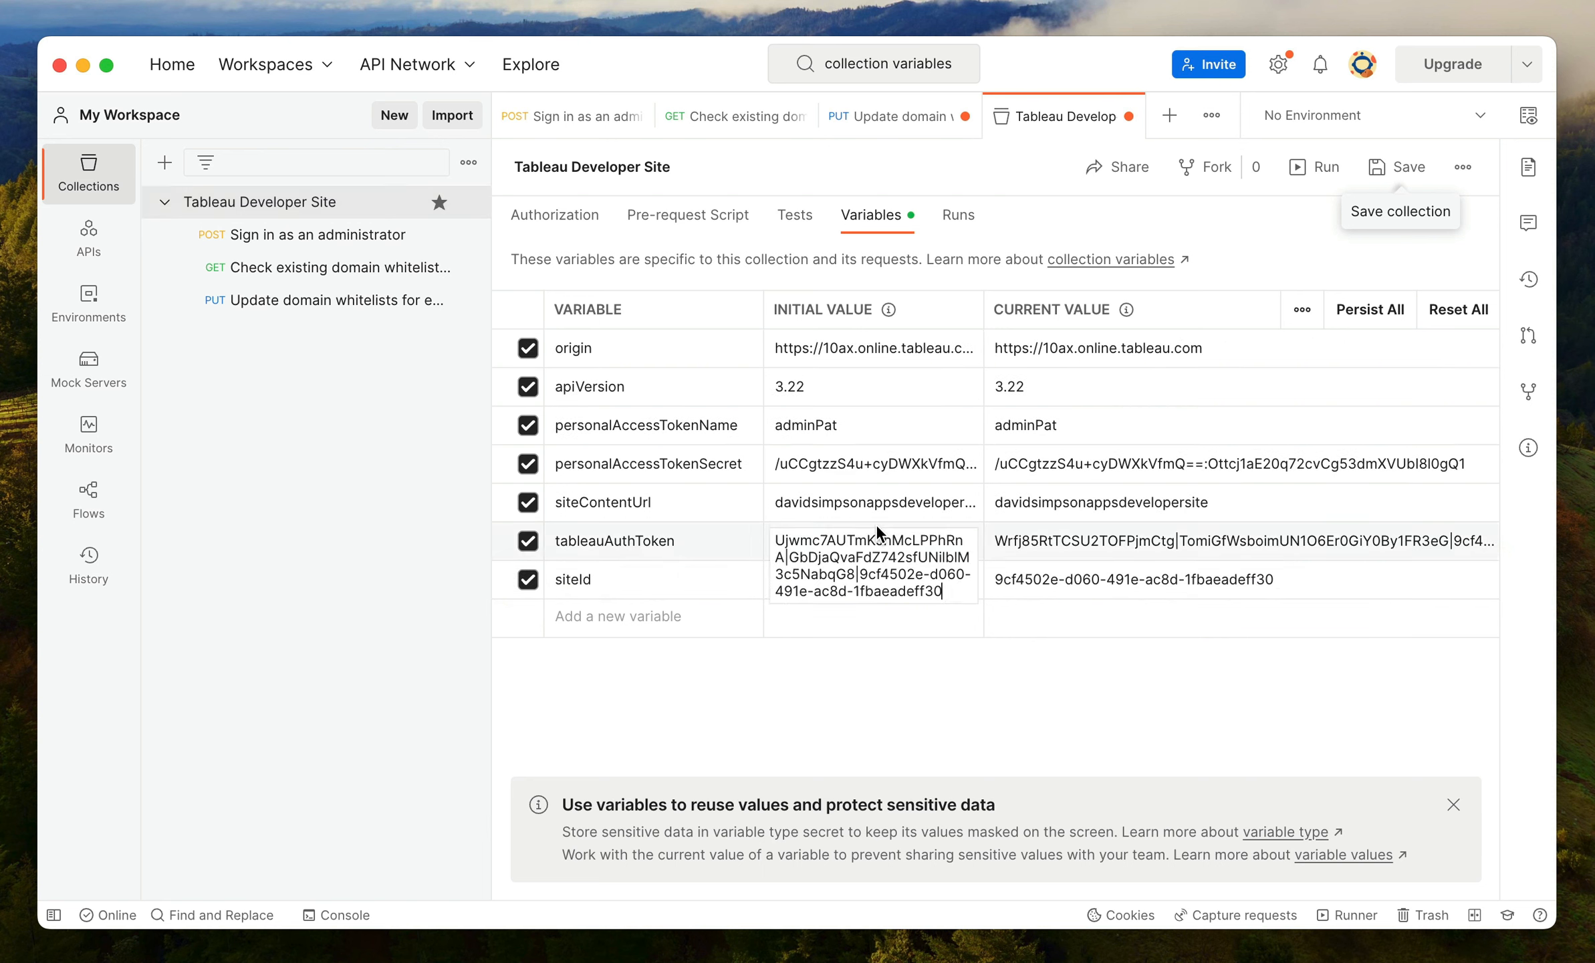
{"action": "key", "text": "super+a"}
{"action": "key", "text": "super+v"}
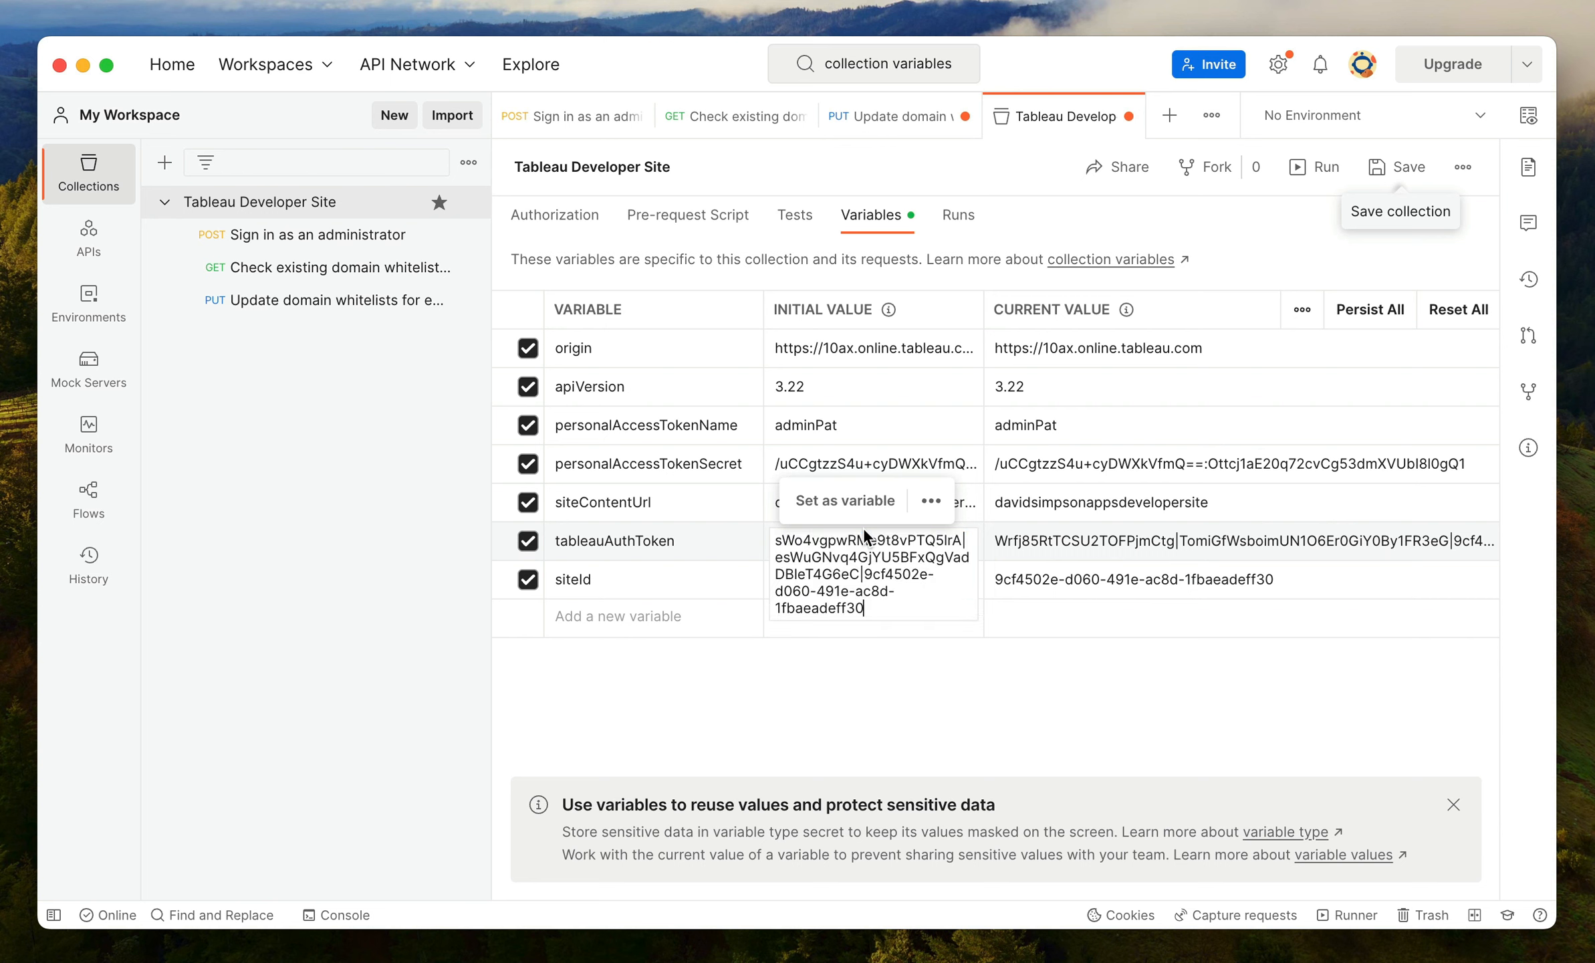
{"action": "left_click", "coordinate": [1142, 666]}
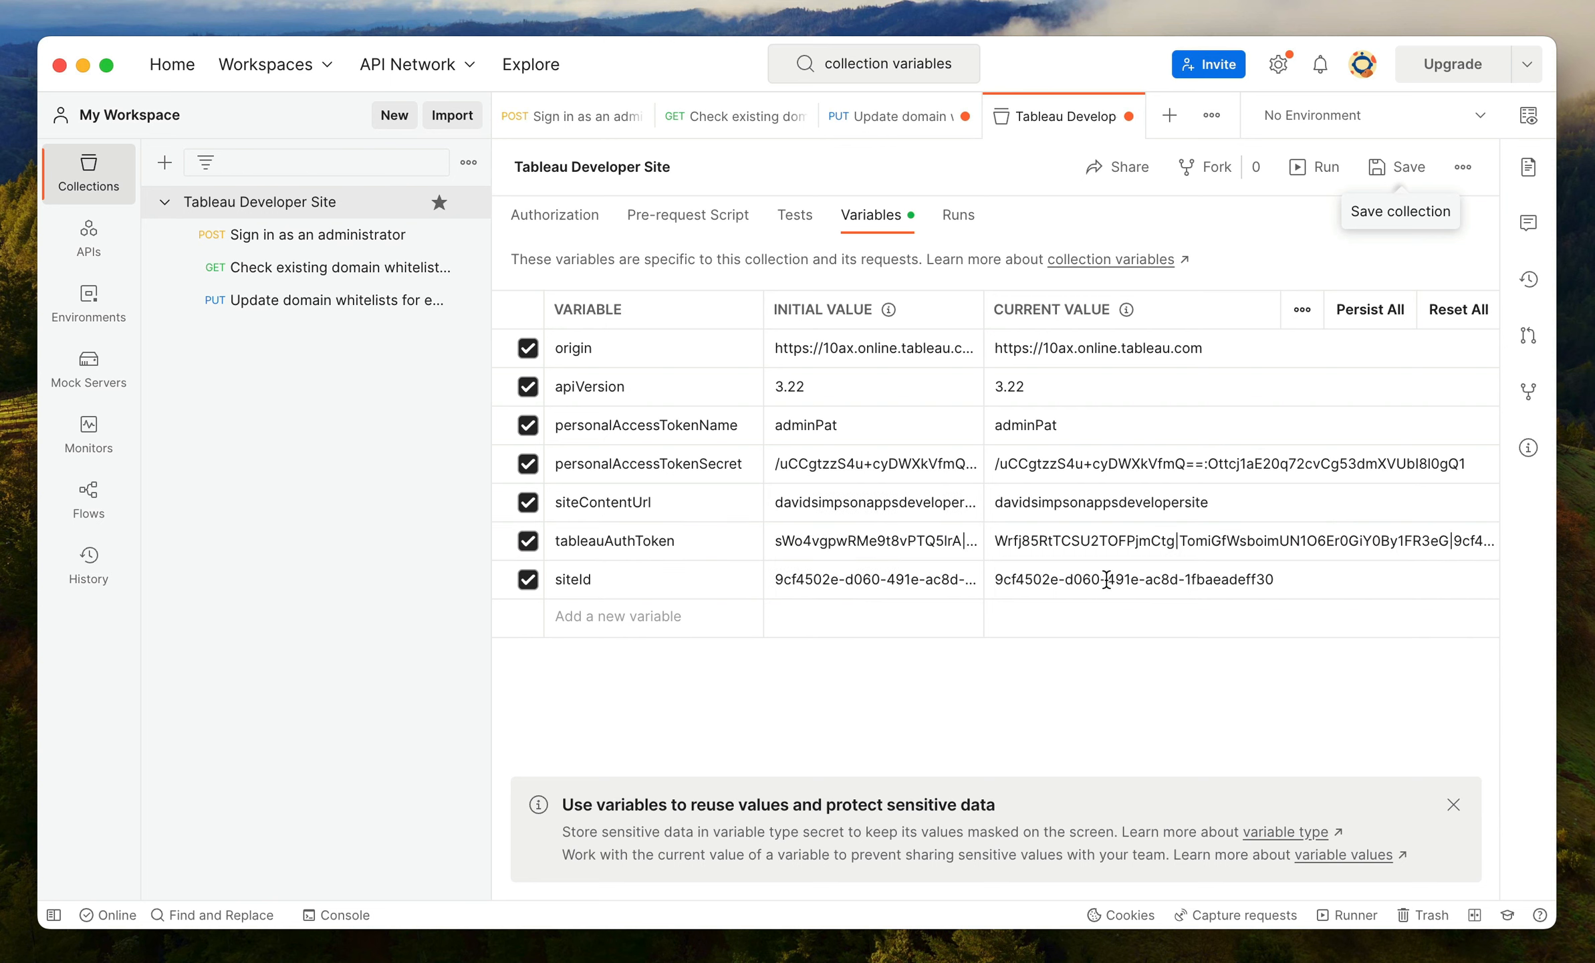
Step: Replace the current value of the tableauAuthToken variable with the copied token
{"action": "left_click", "coordinate": [1093, 551]}
{"action": "key", "text": "super+a"}
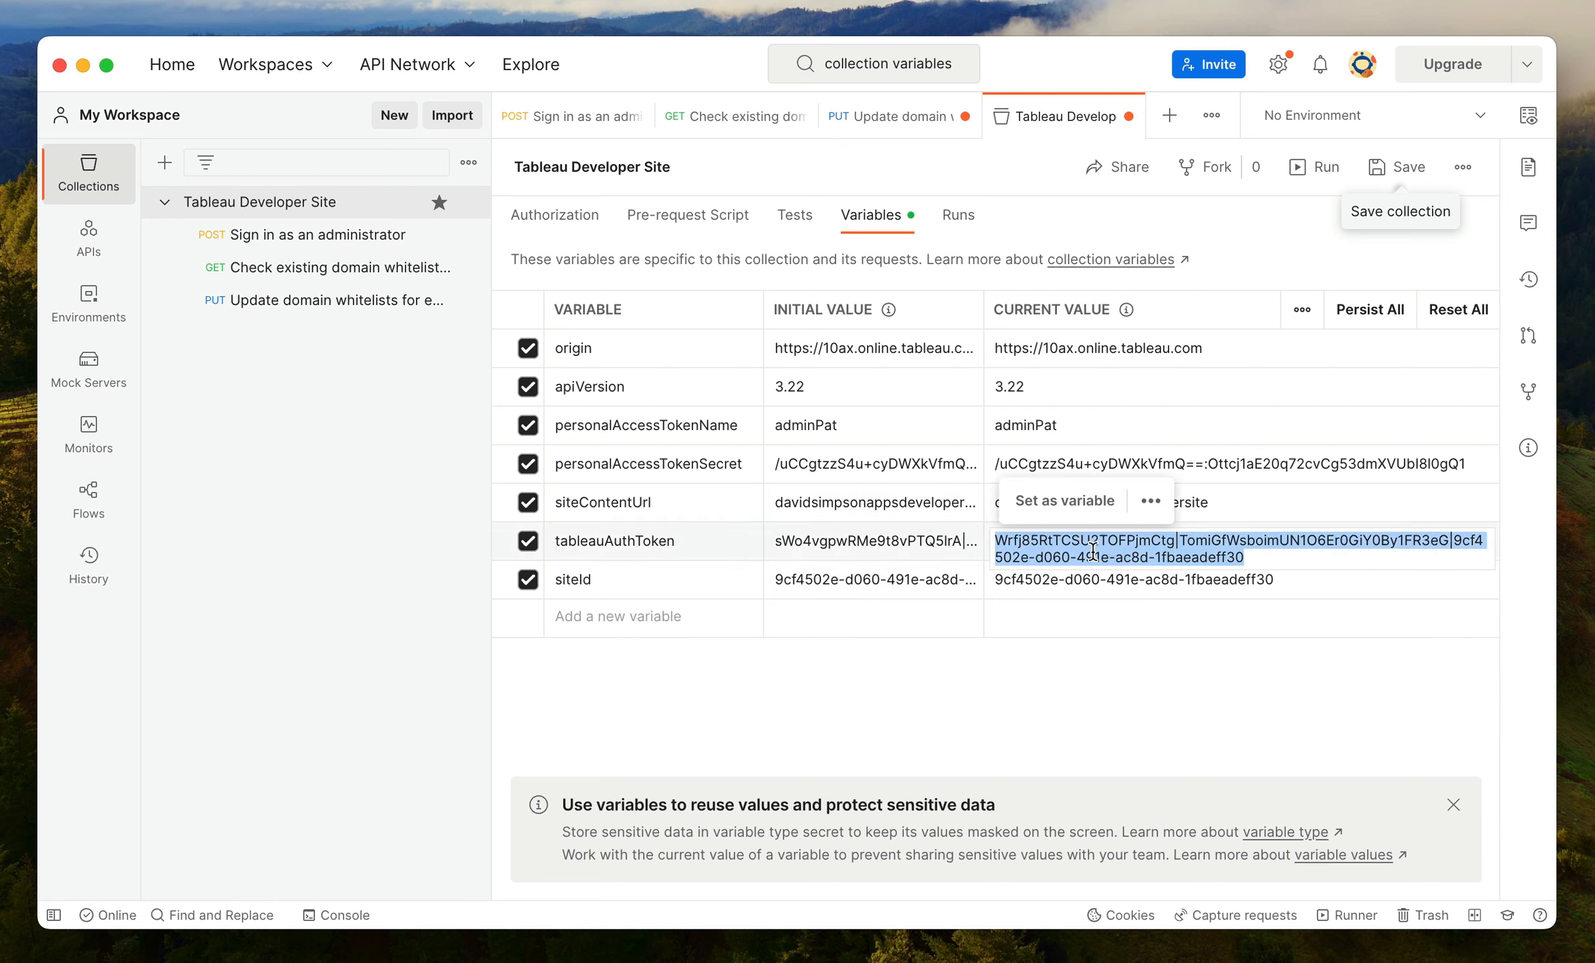
{"action": "key", "text": "super+v"}
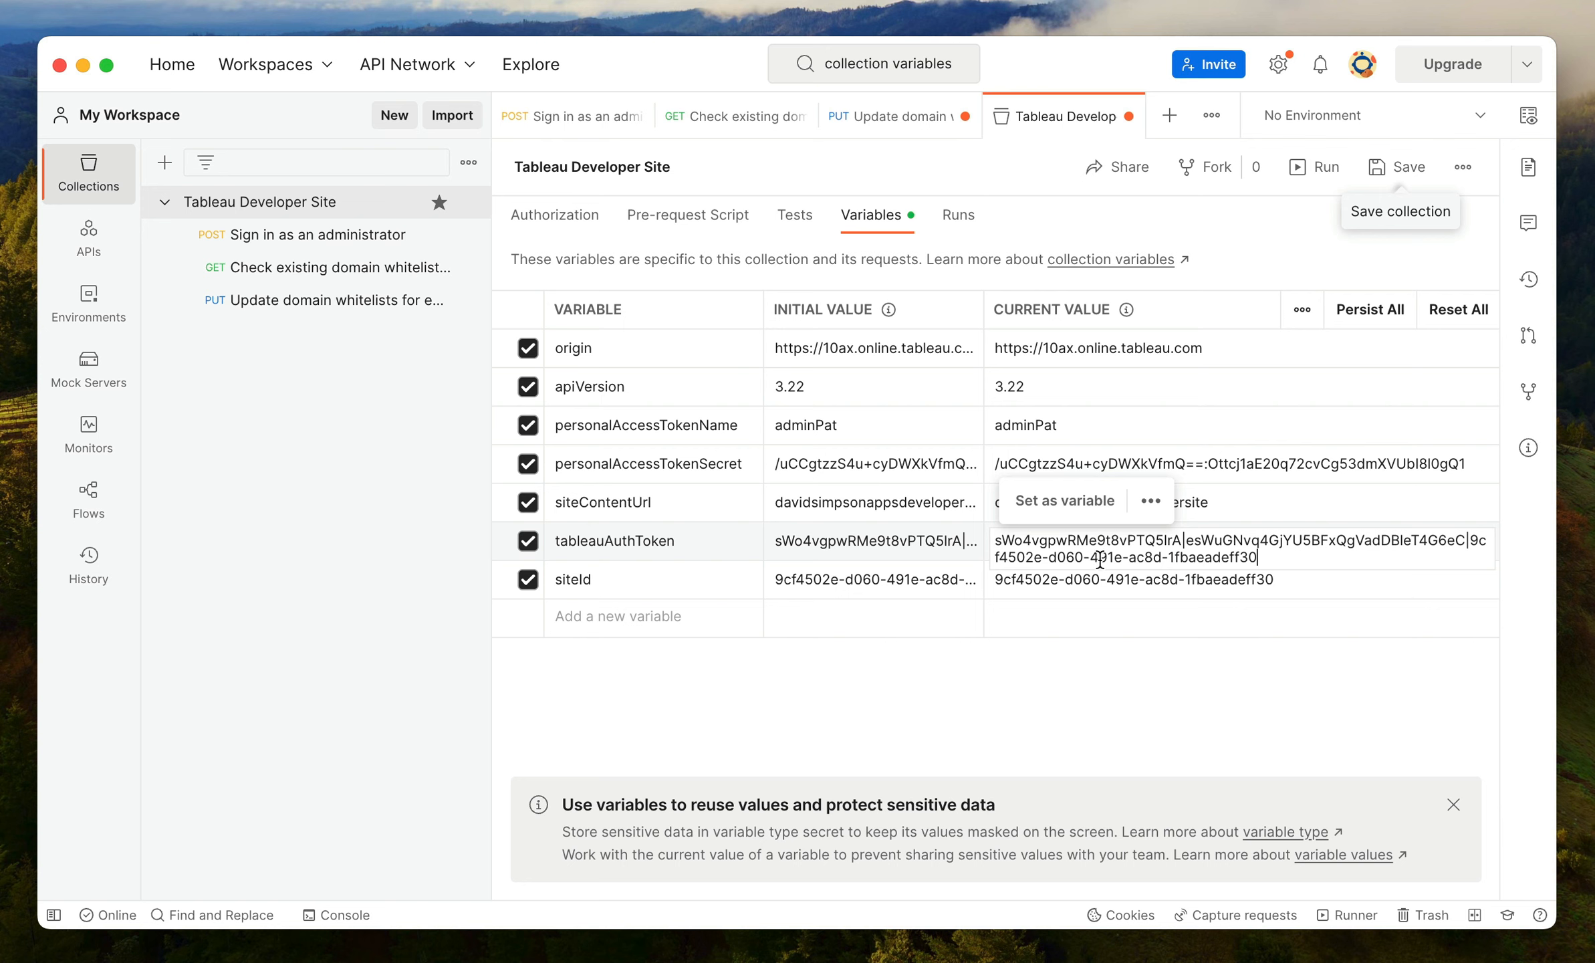
{"action": "left_click", "coordinate": [1109, 698]}
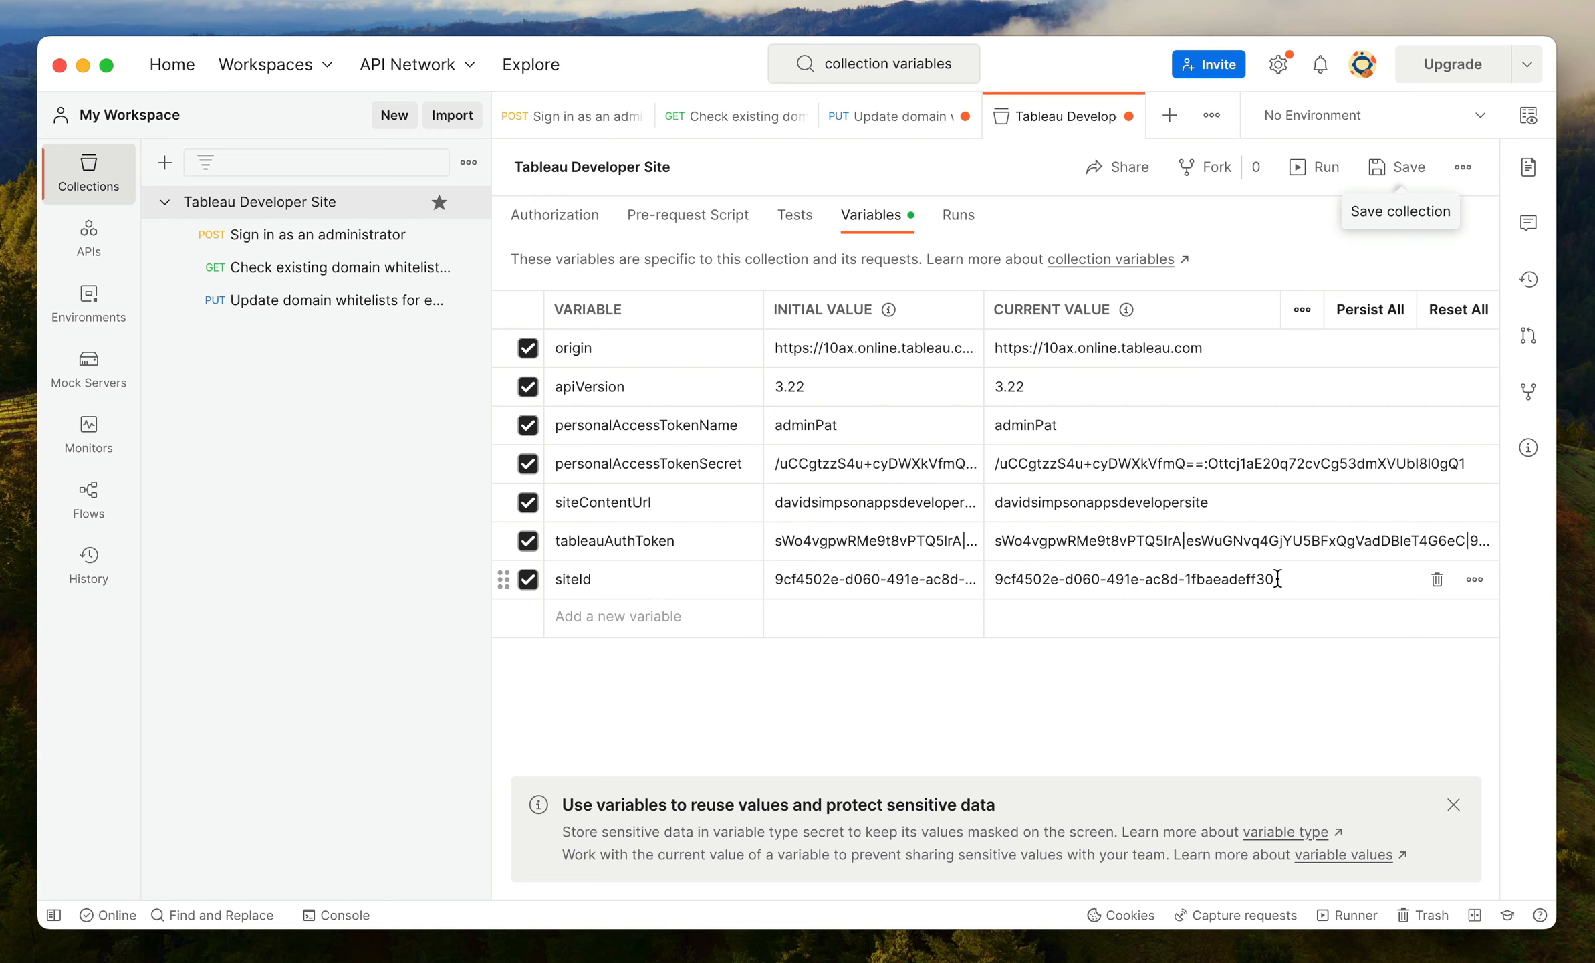
Step: Inspect the URL and header variables of the Check existing domain whitelists for embeds request and send it
{"action": "left_click", "coordinate": [374, 251]}
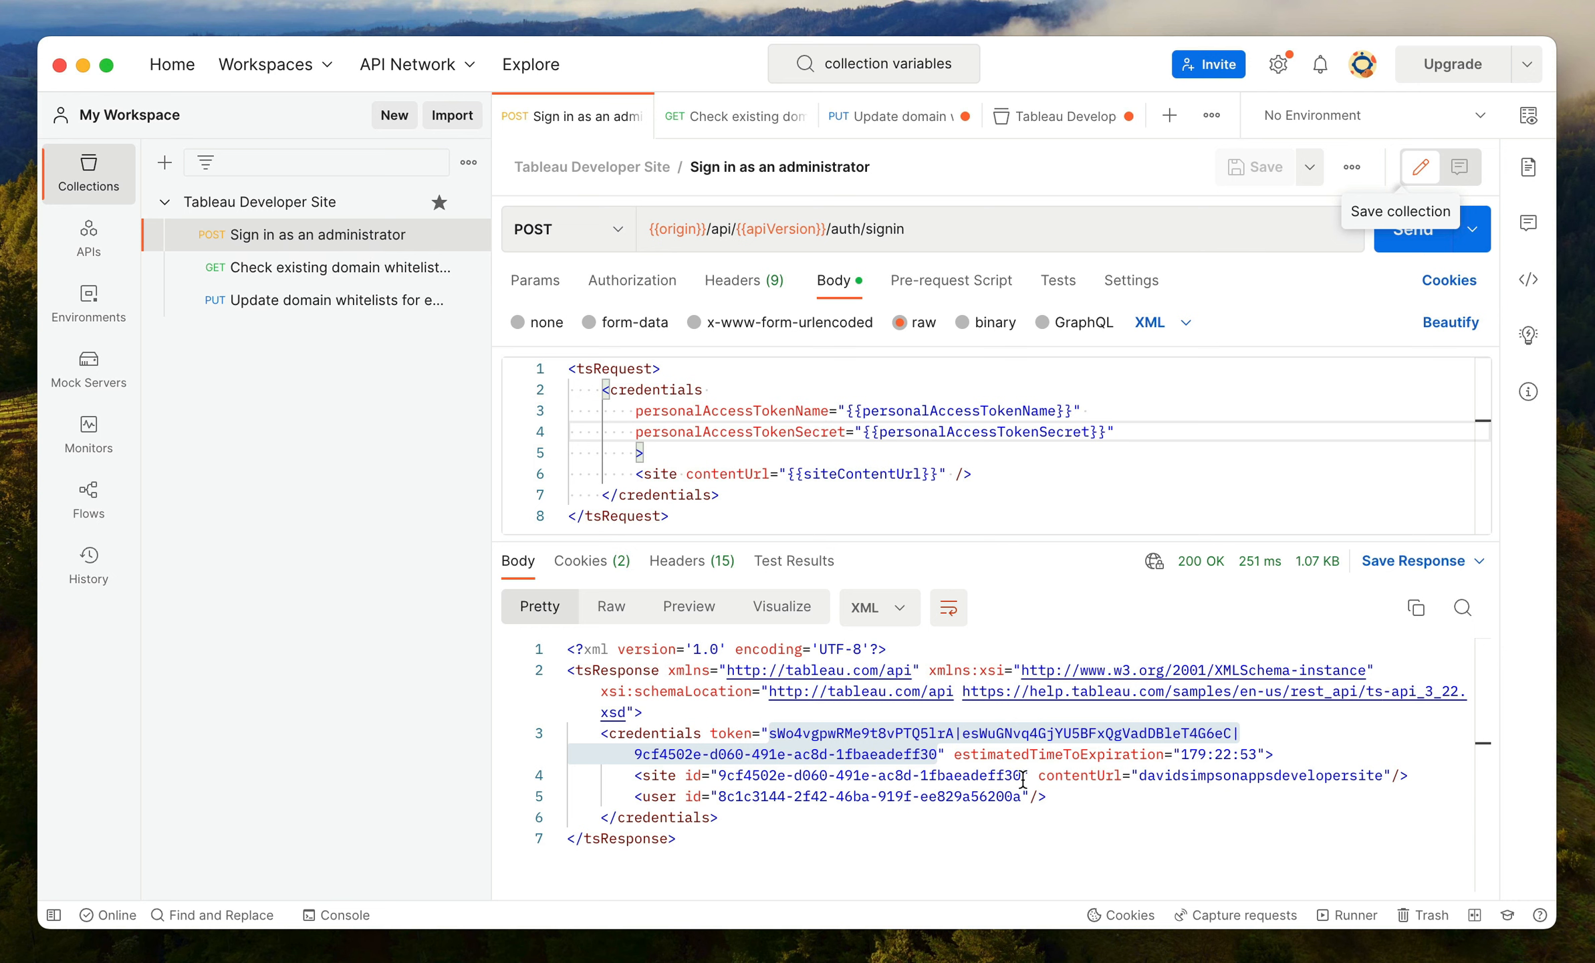
{"action": "left_click", "coordinate": [388, 281]}
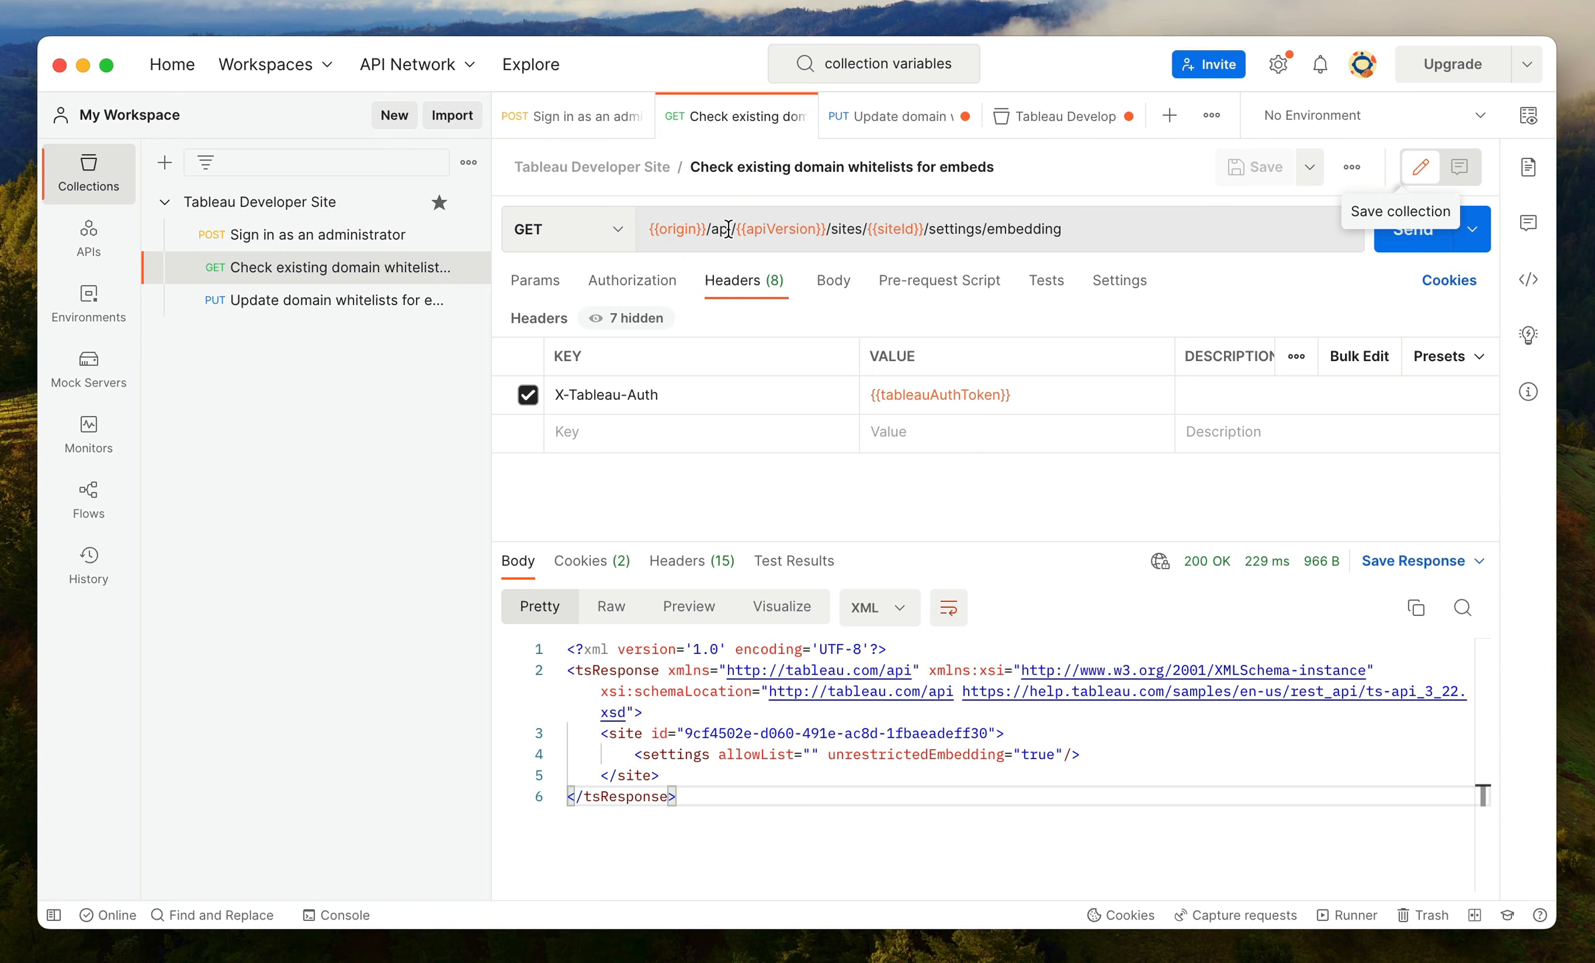
{"action": "mouse_move", "coordinate": [743, 228]}
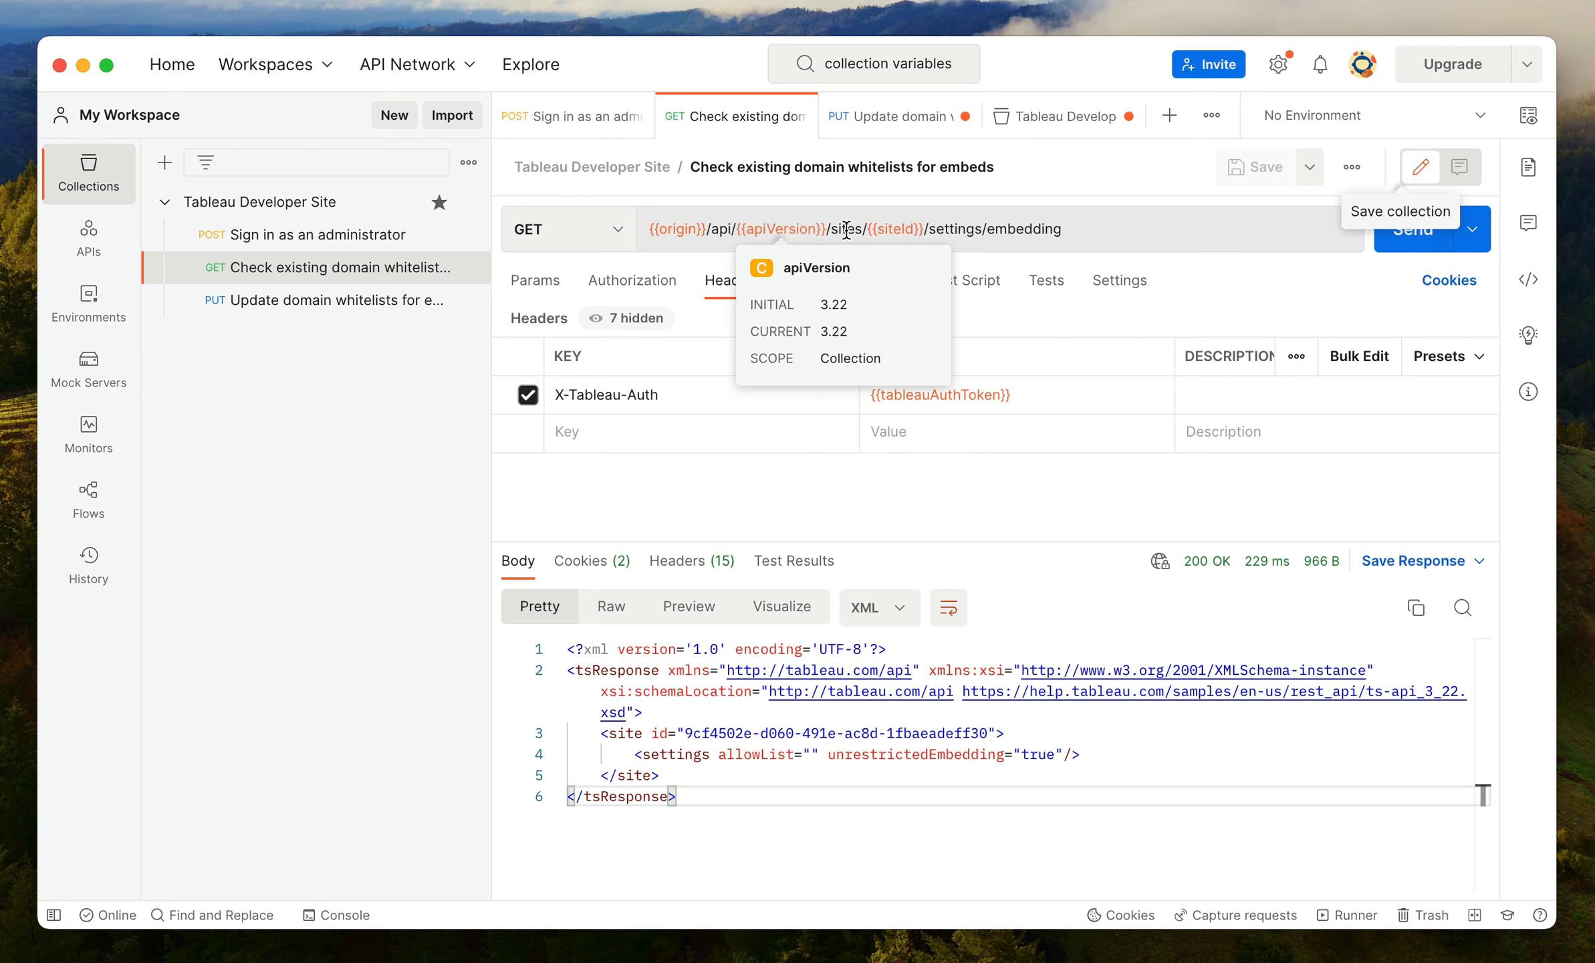
{"action": "mouse_move", "coordinate": [893, 228]}
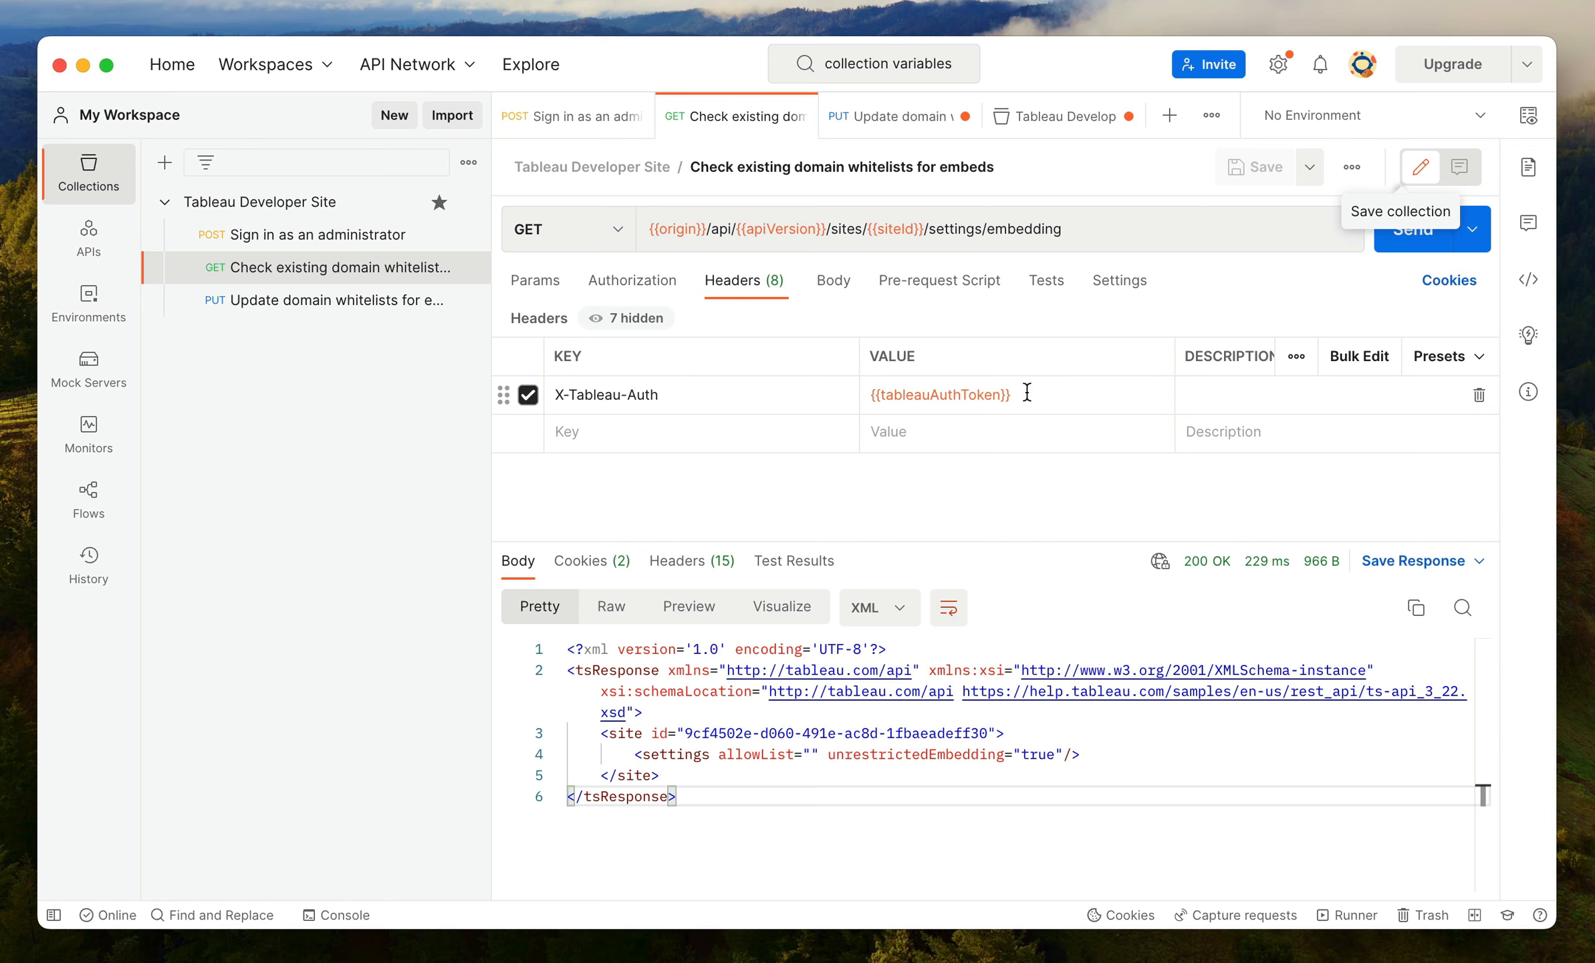
{"action": "mouse_move", "coordinate": [1010, 399]}
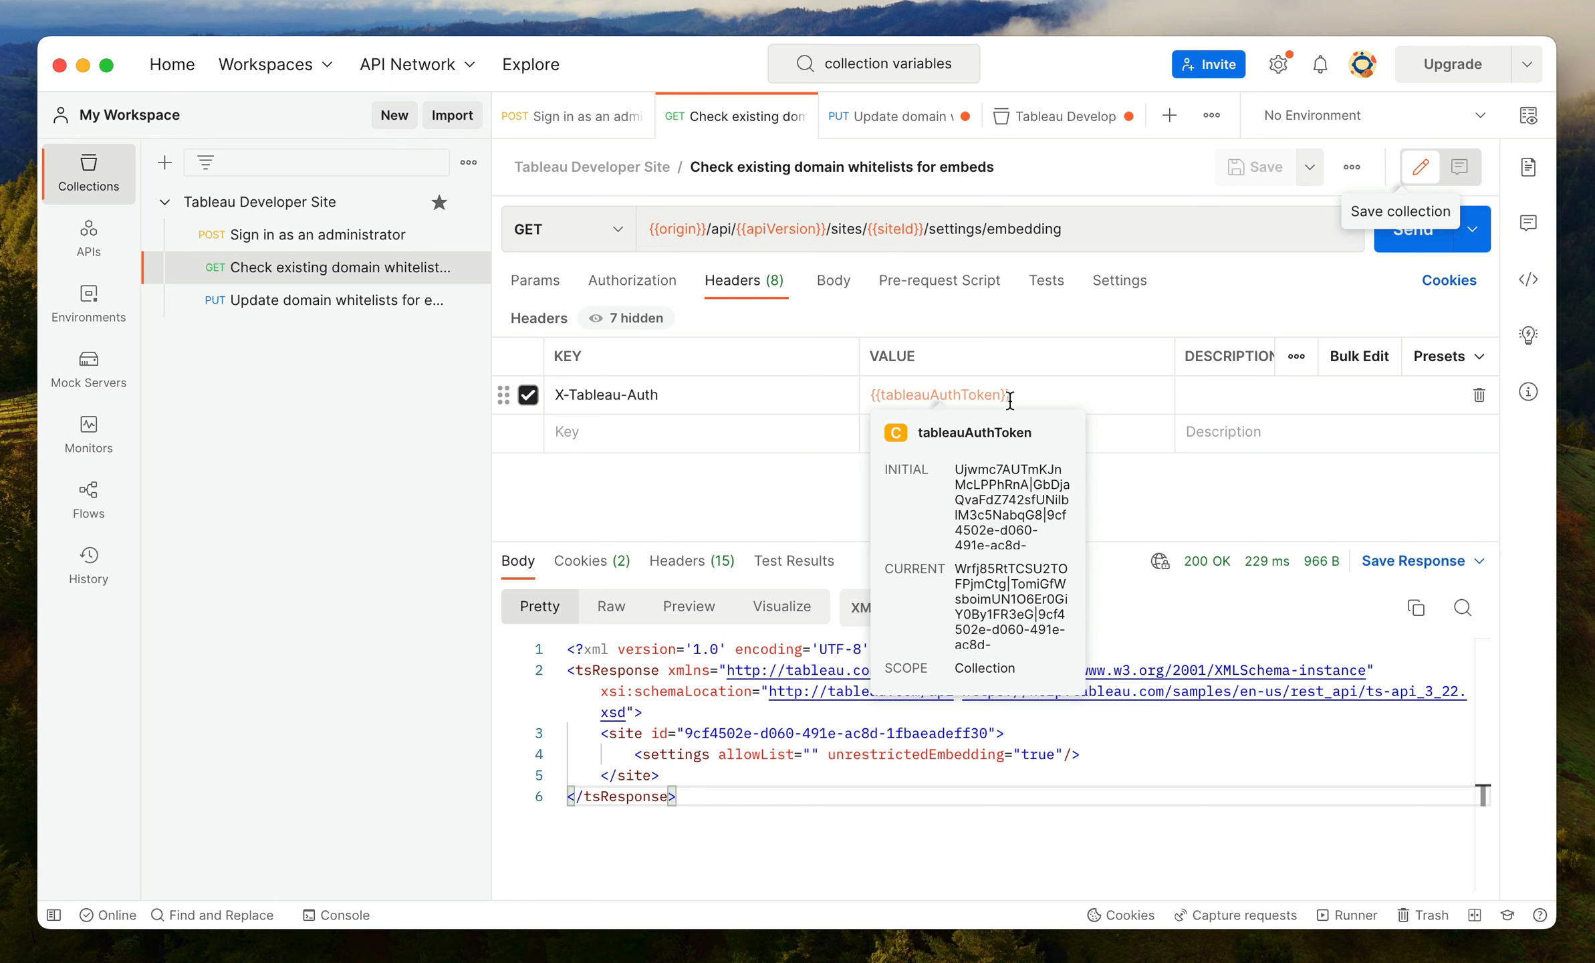
{"action": "left_click", "coordinate": [1426, 237]}
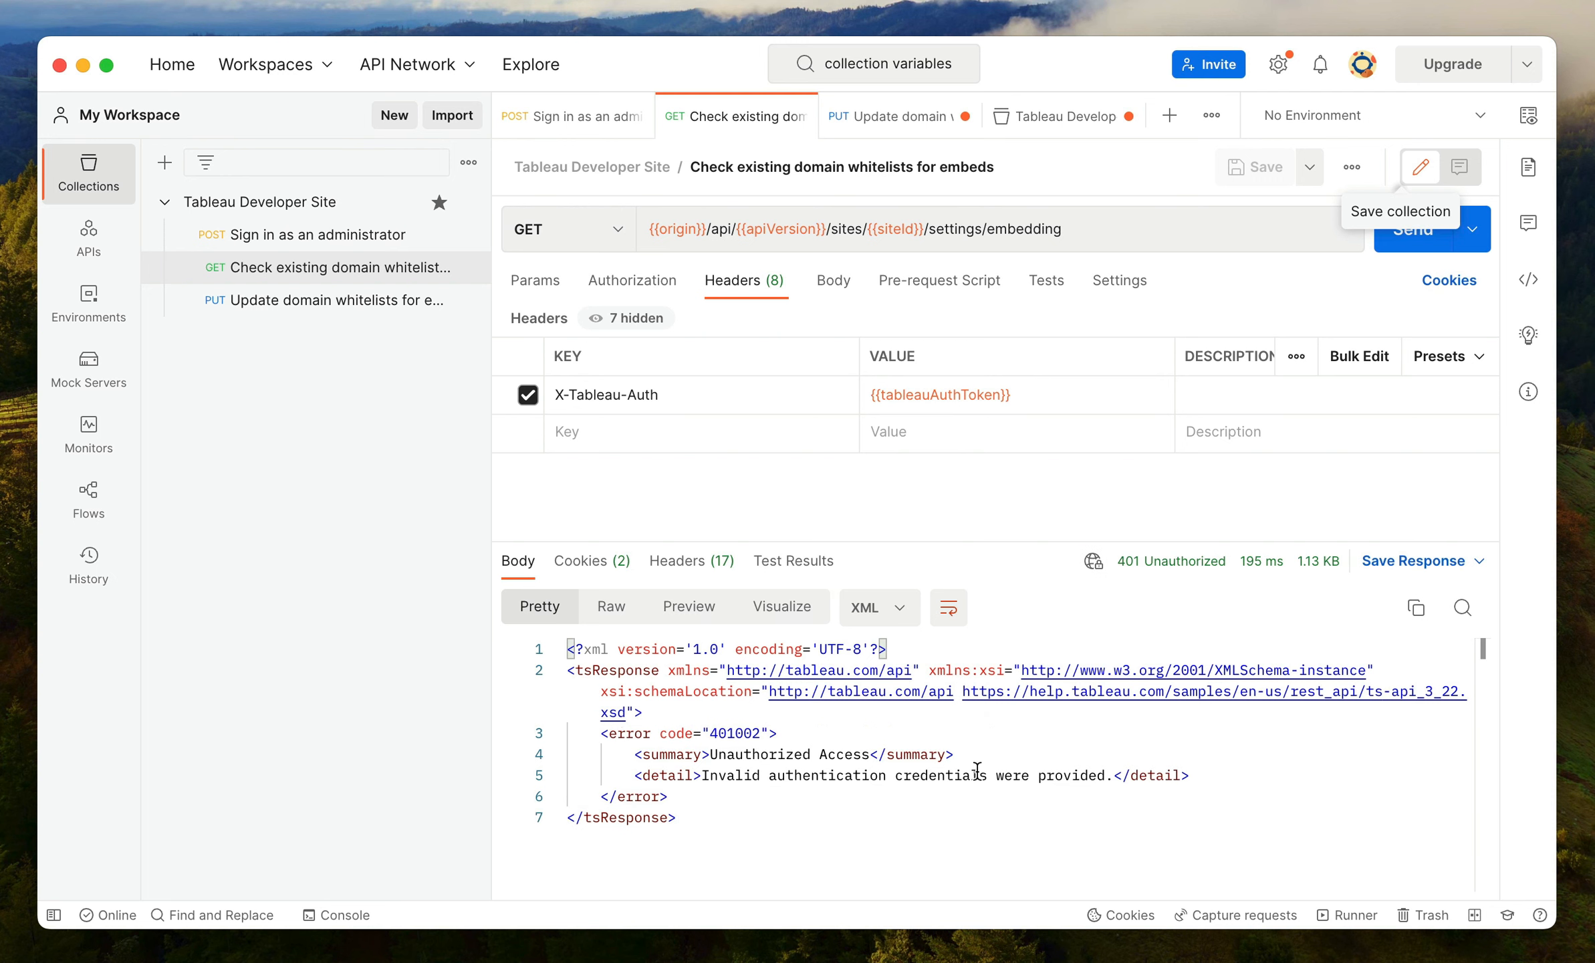
{"action": "double_click", "coordinate": [718, 733]}
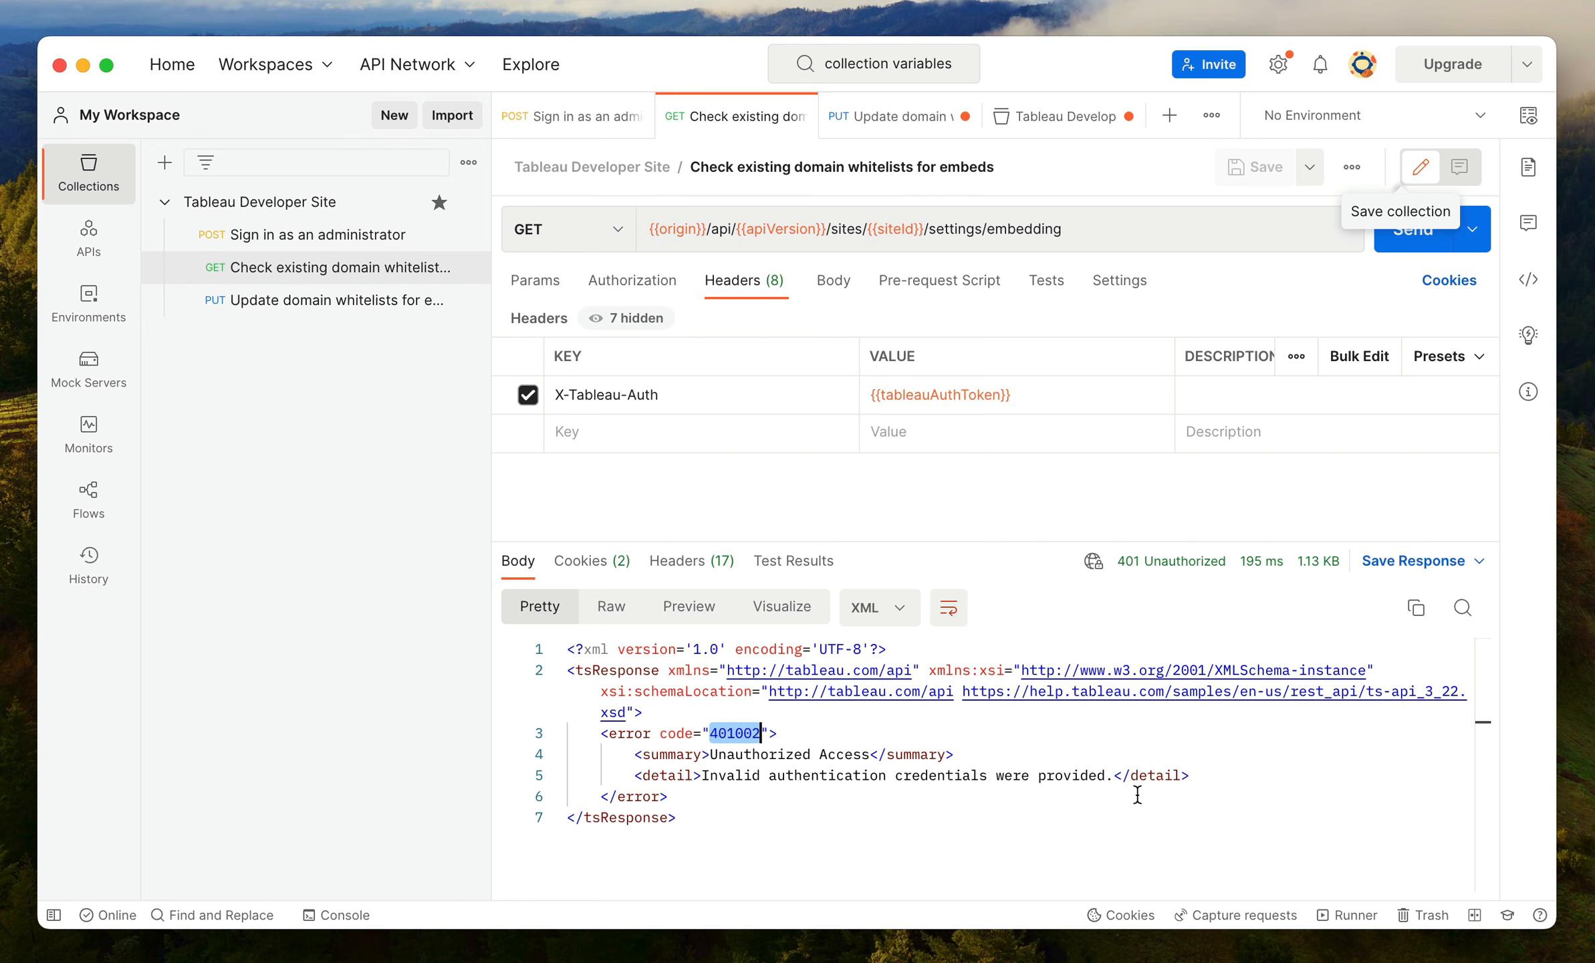
Step: Recopy the credentials token from the administrator sign-in response and replace the current value of the tableauAuthToken collection variable with it
{"action": "left_click", "coordinate": [371, 235]}
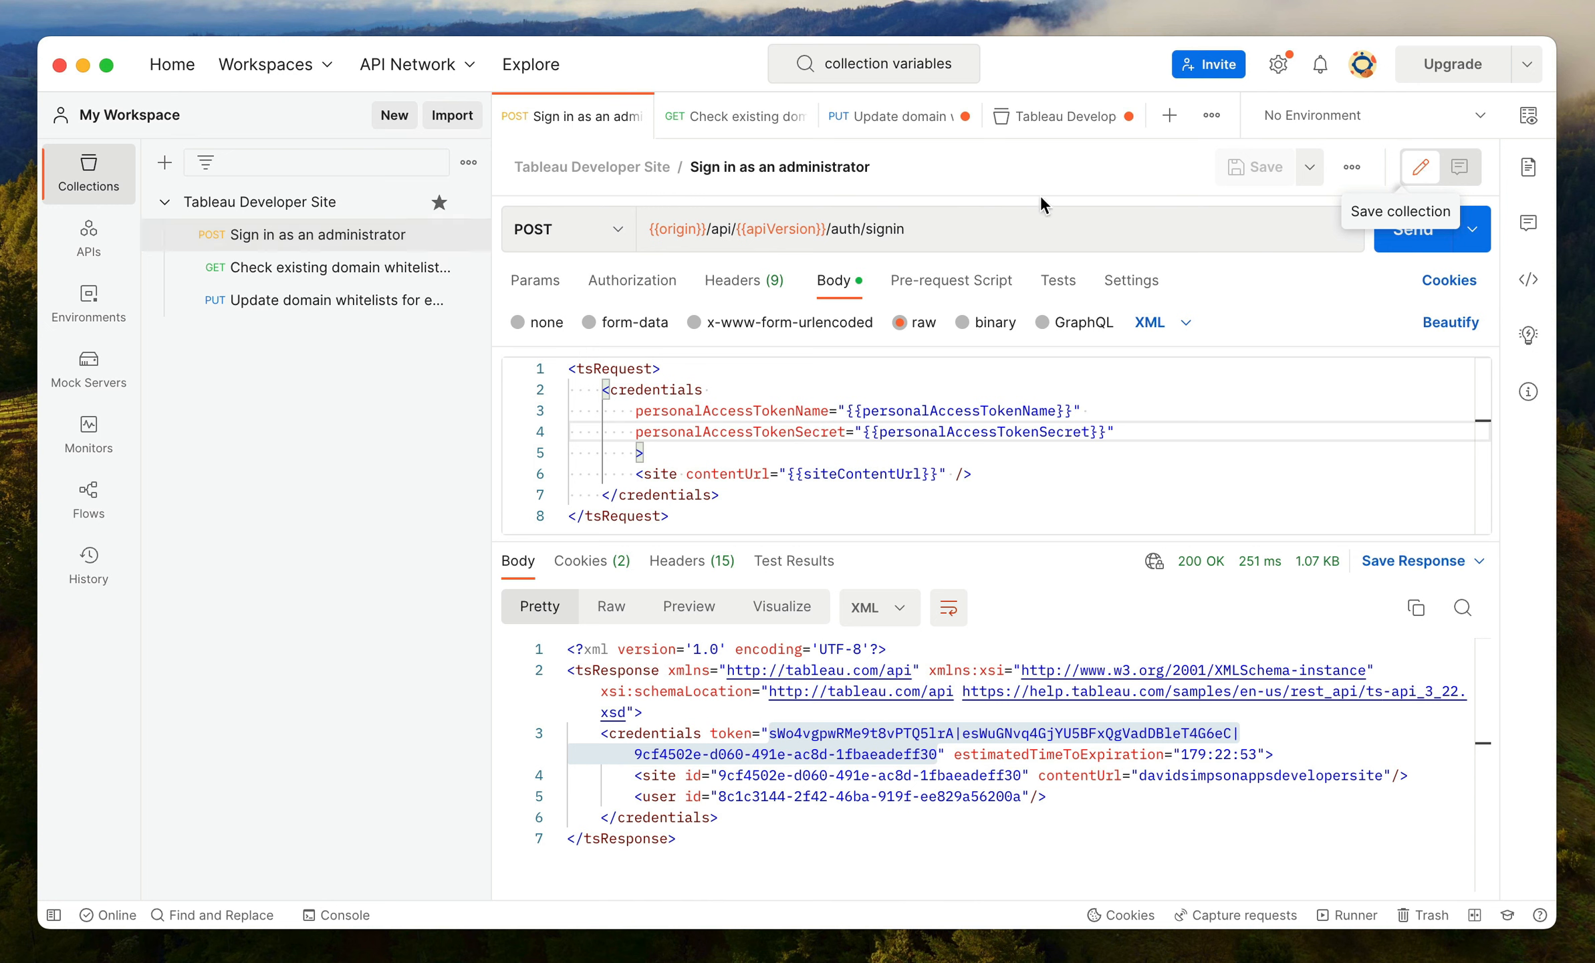
{"action": "right_click", "coordinate": [861, 730]}
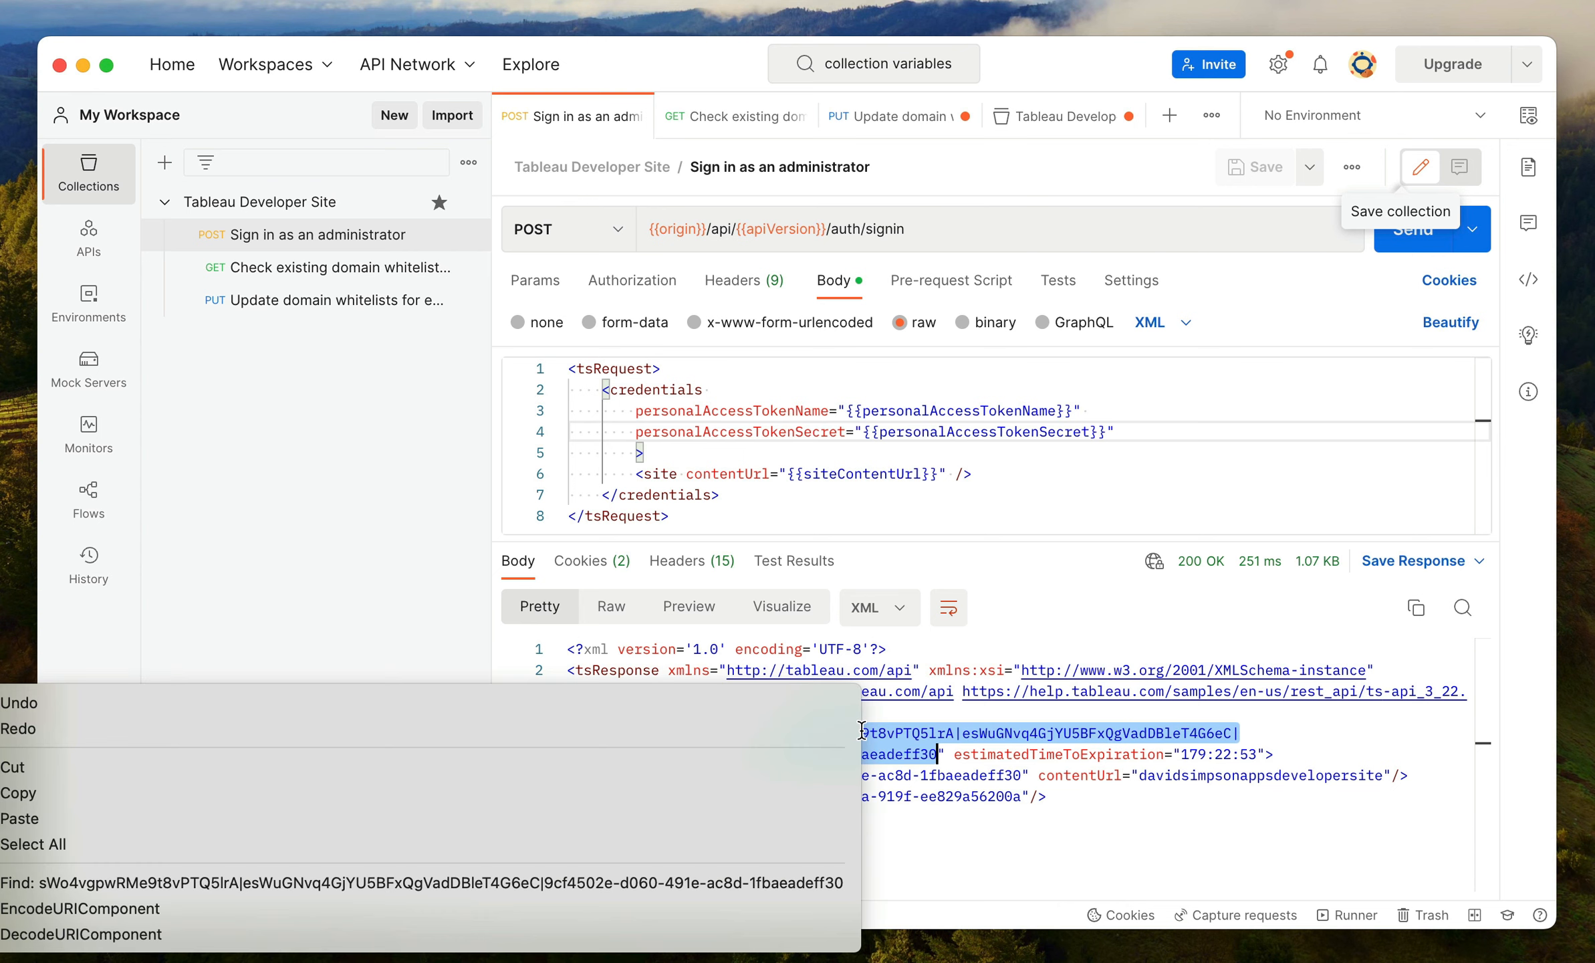
{"action": "left_click", "coordinate": [769, 797]}
{"action": "left_click", "coordinate": [337, 205]}
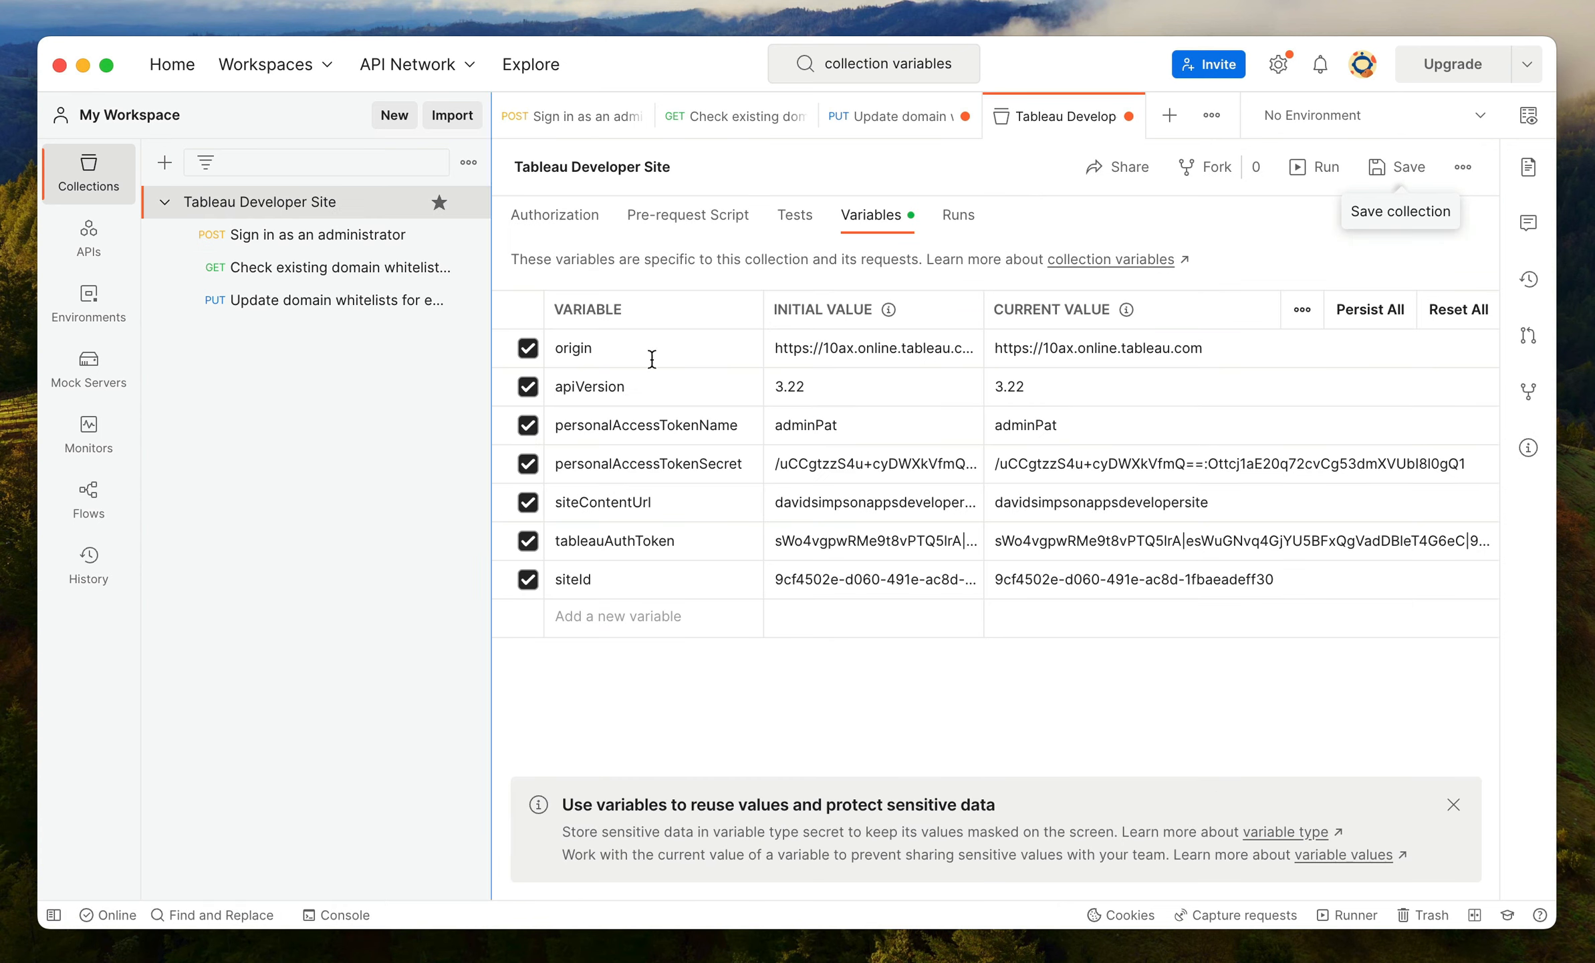
{"action": "left_click", "coordinate": [1059, 545]}
{"action": "key", "text": "super+a"}
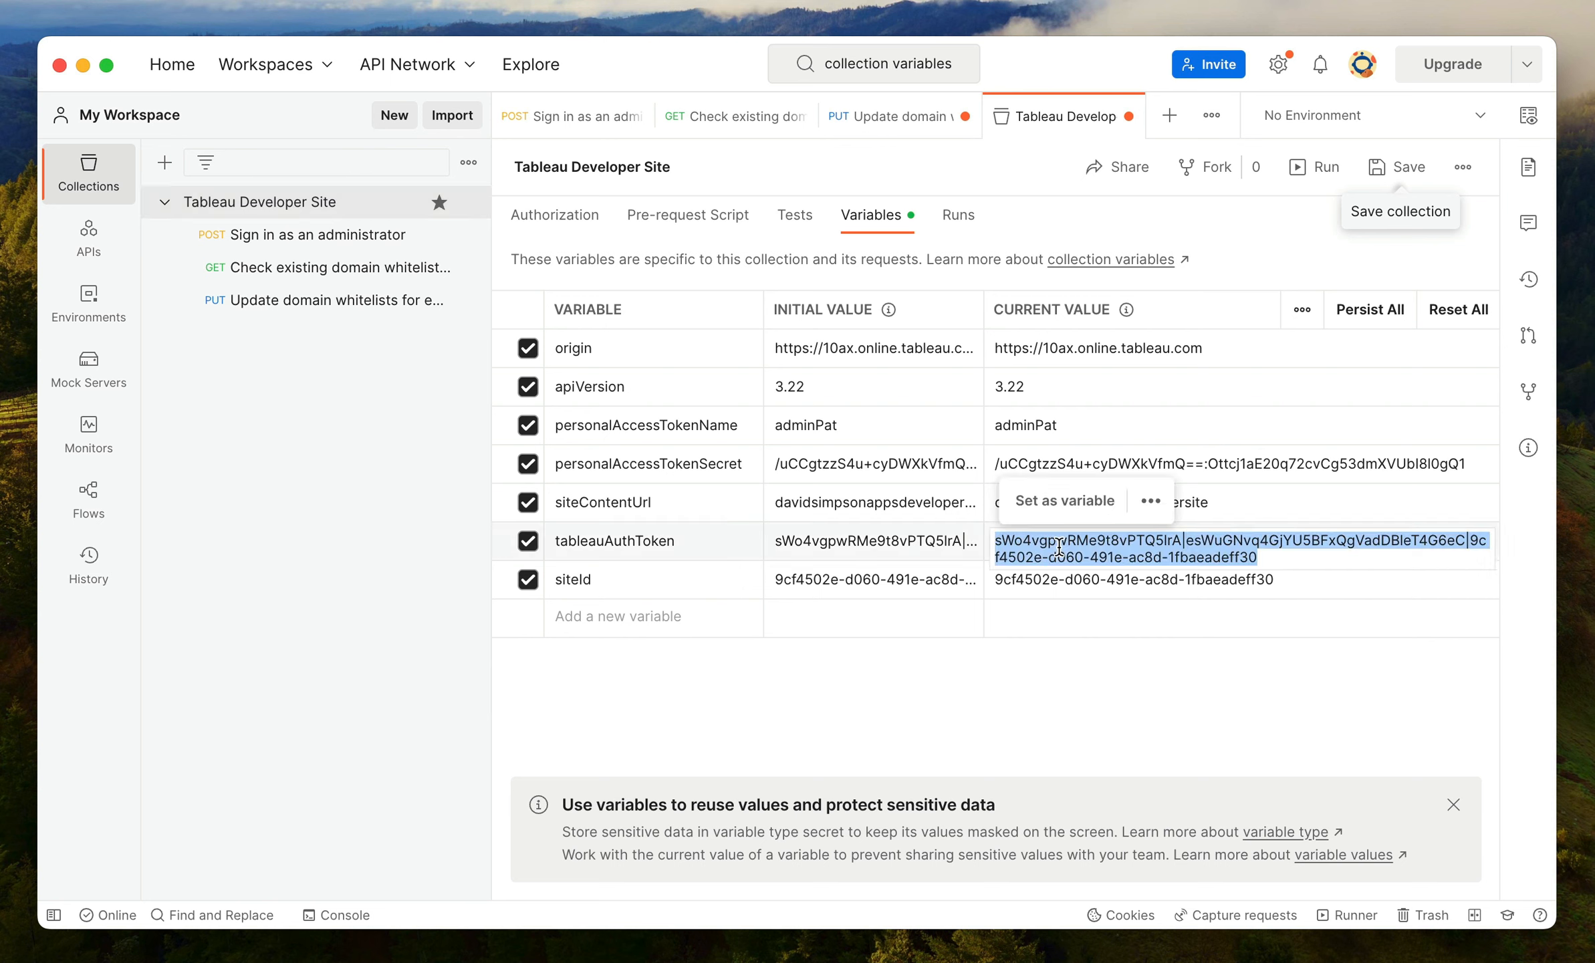
{"action": "key", "text": "super+v"}
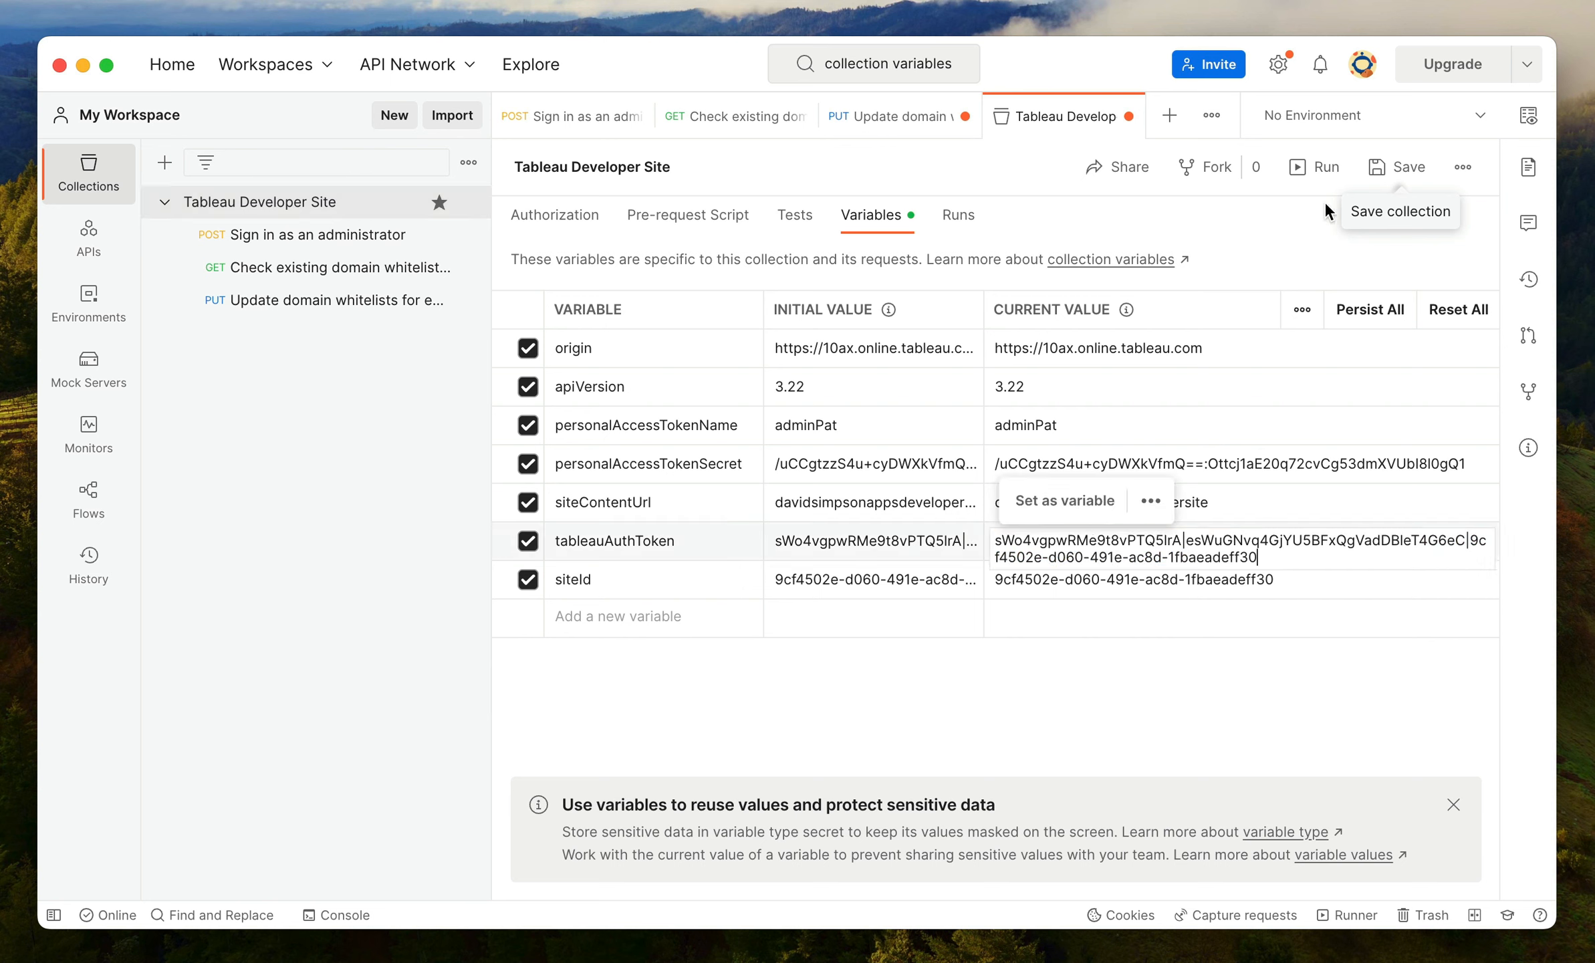
Step: Save the Tableau Developer Site collection variables and resend the Check existing domain whitelists for embeds request
{"action": "left_click", "coordinate": [1325, 203]}
{"action": "left_click", "coordinate": [1395, 168]}
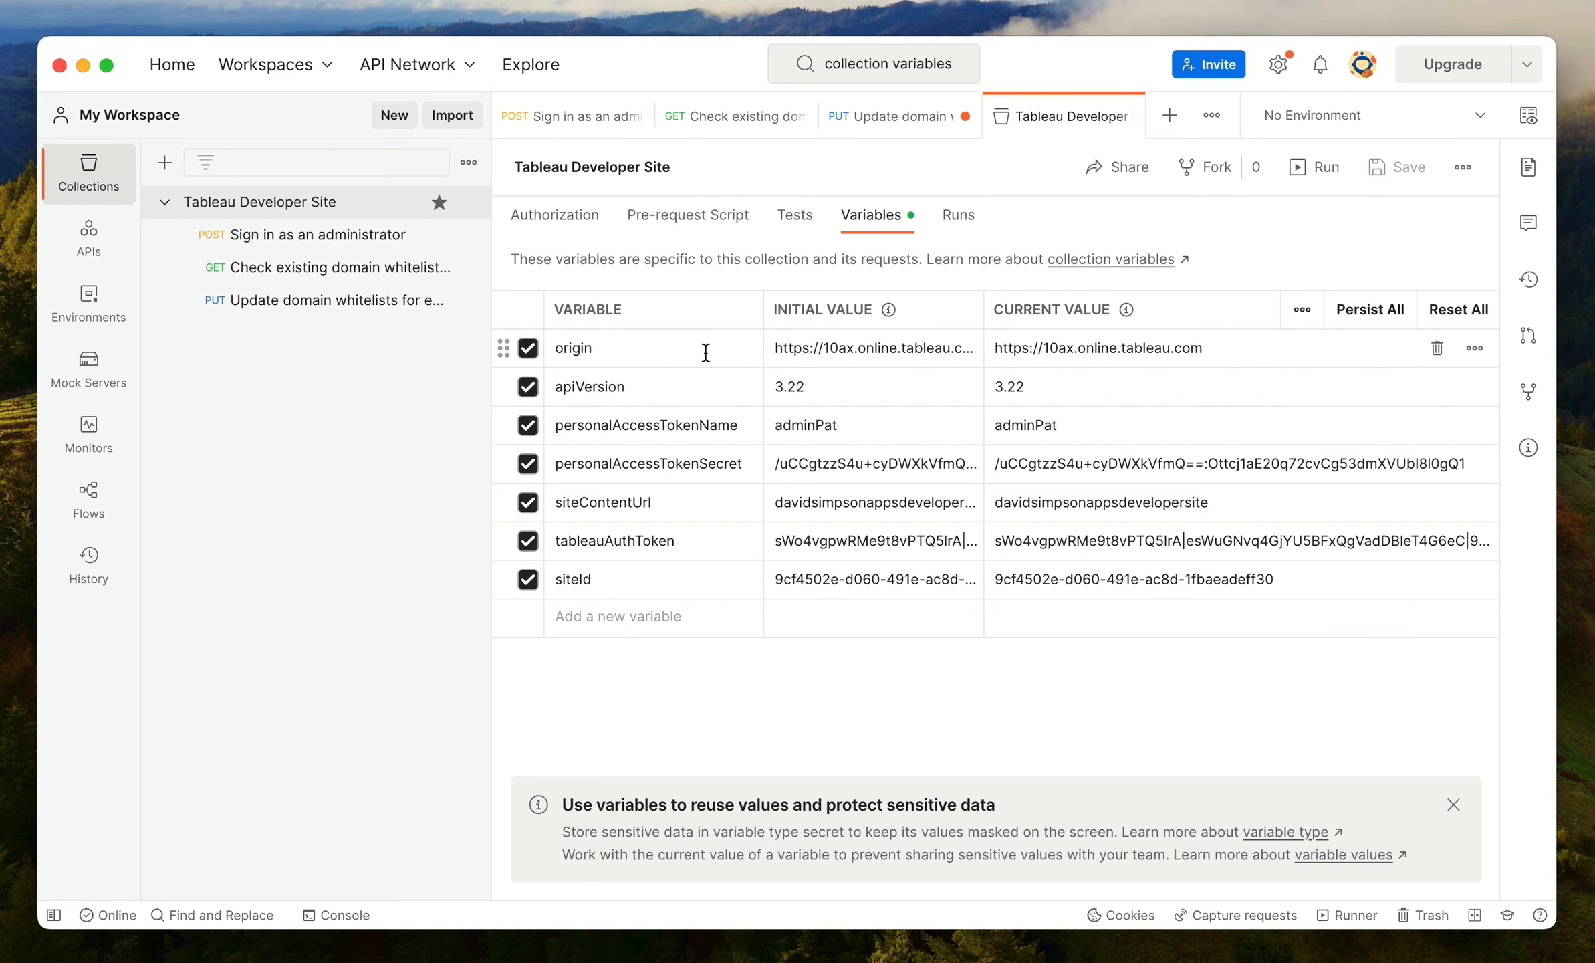
{"action": "left_click", "coordinate": [375, 268]}
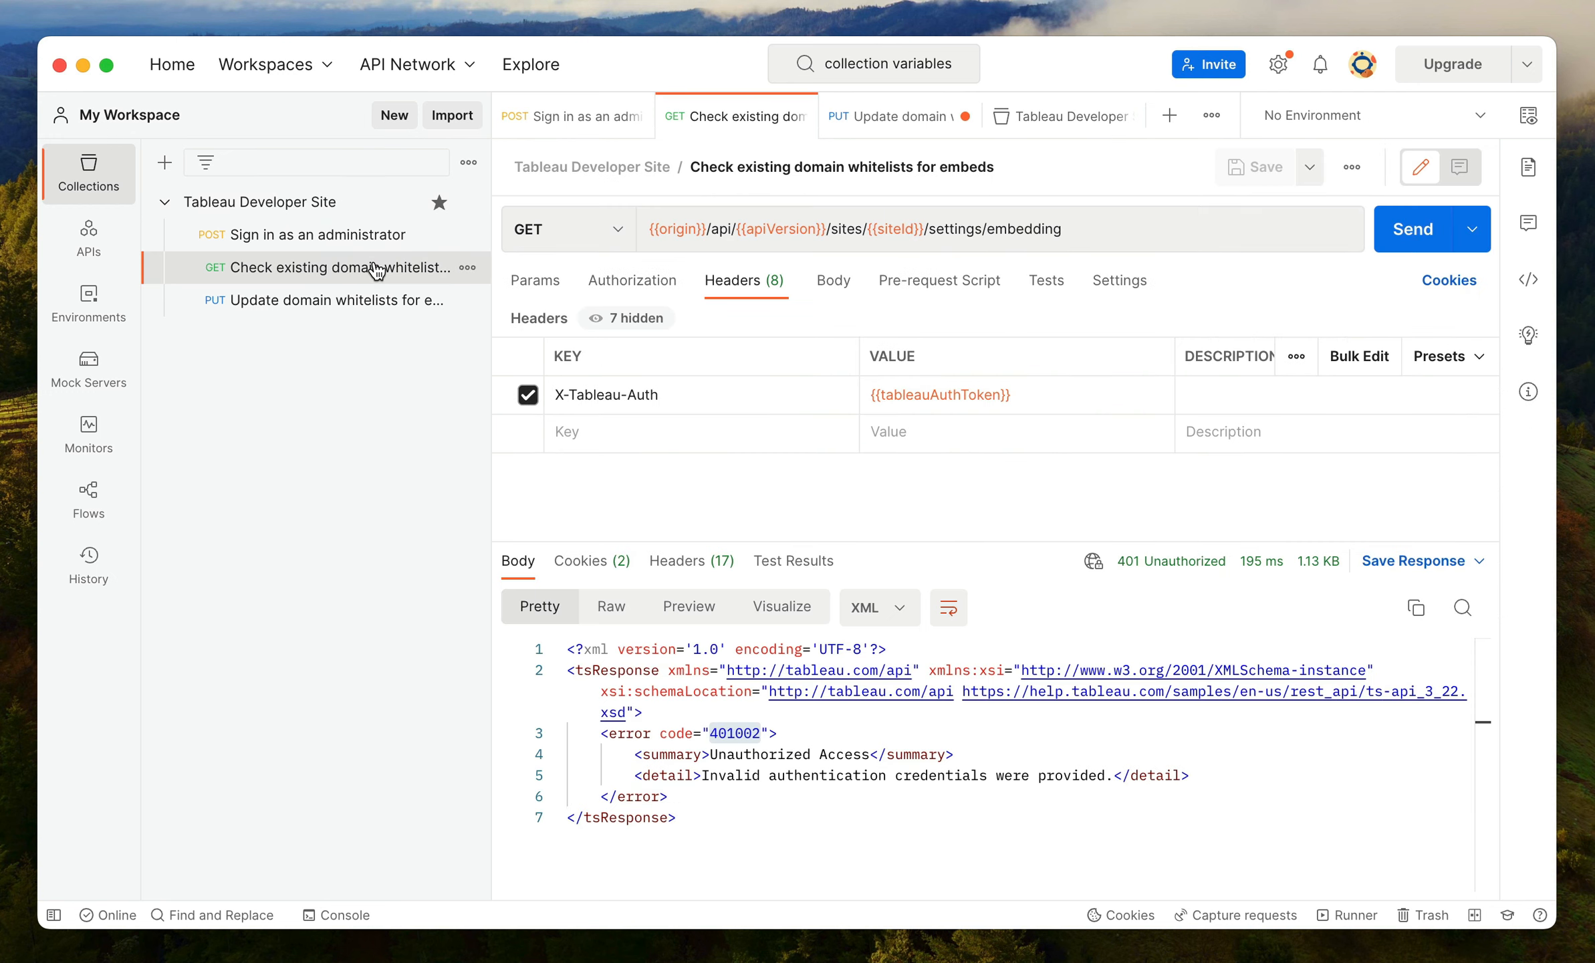
{"action": "left_click", "coordinate": [1413, 229]}
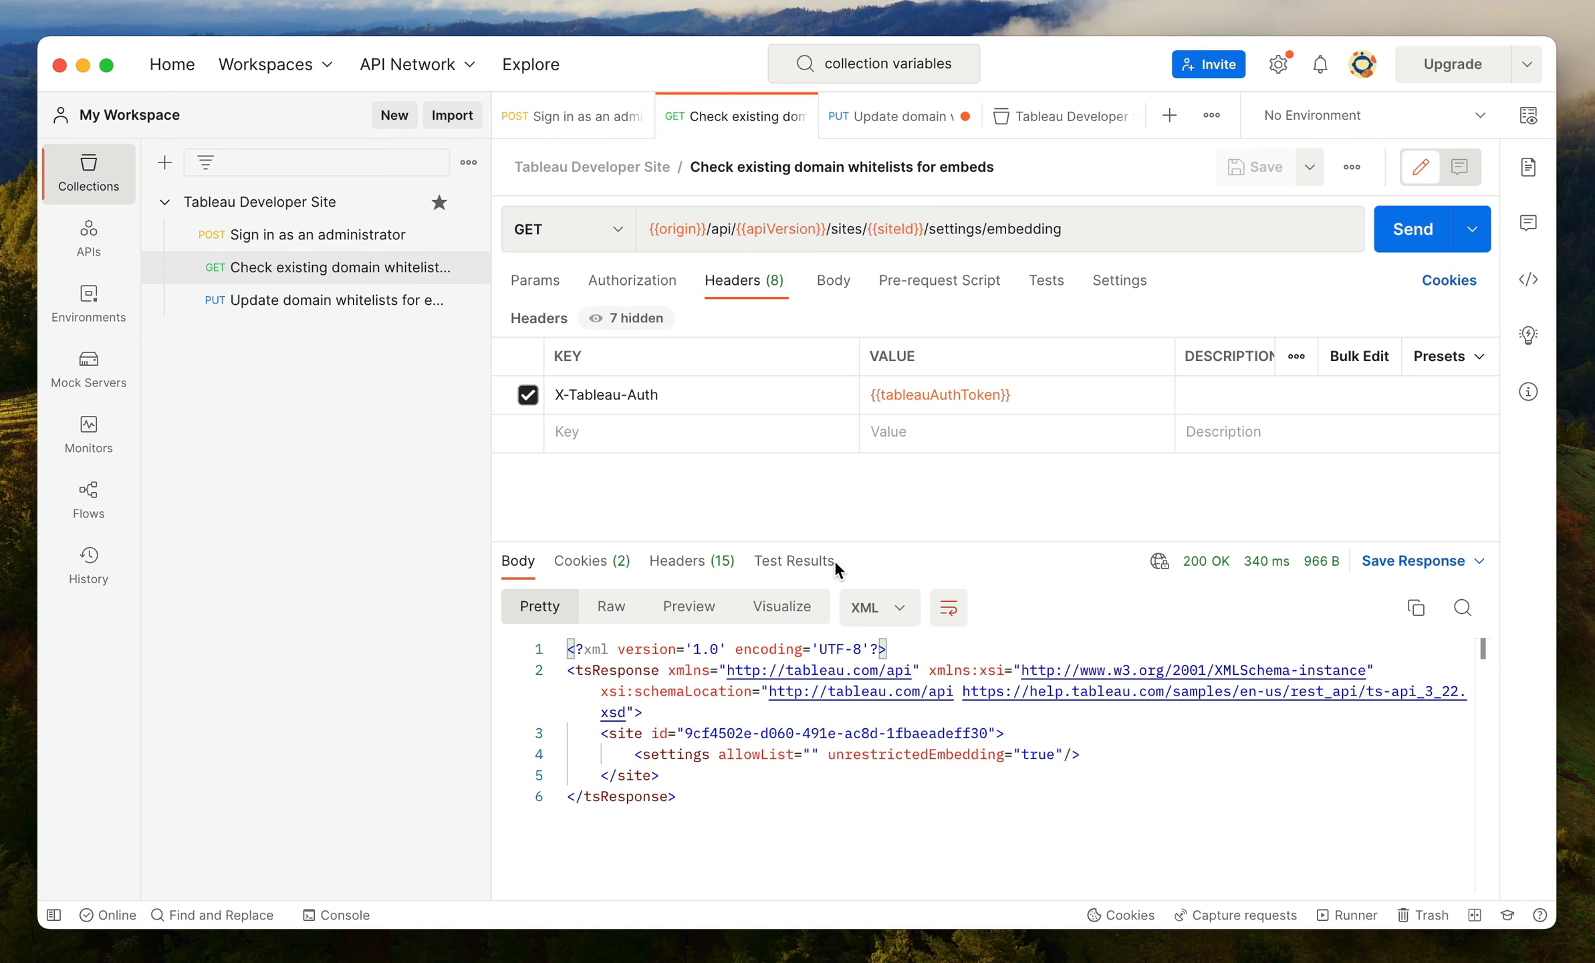
Step: Open the Update domain whitelists for embeds request and inspect its URL variables and headers
{"action": "left_click", "coordinate": [321, 302]}
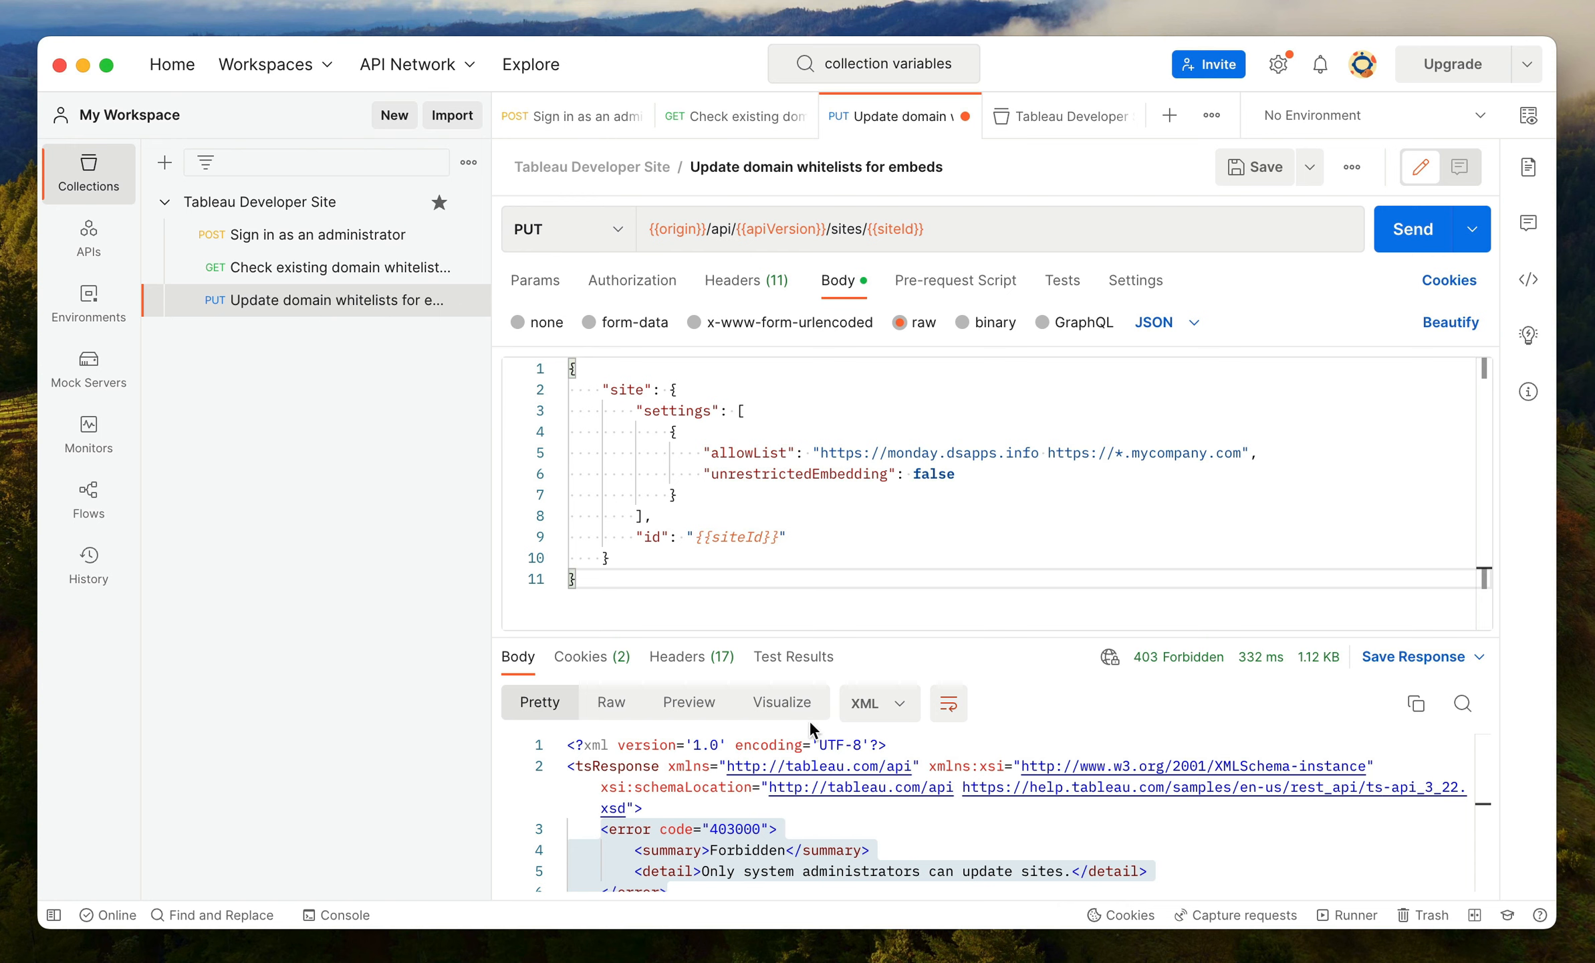
{"action": "left_click", "coordinate": [748, 284]}
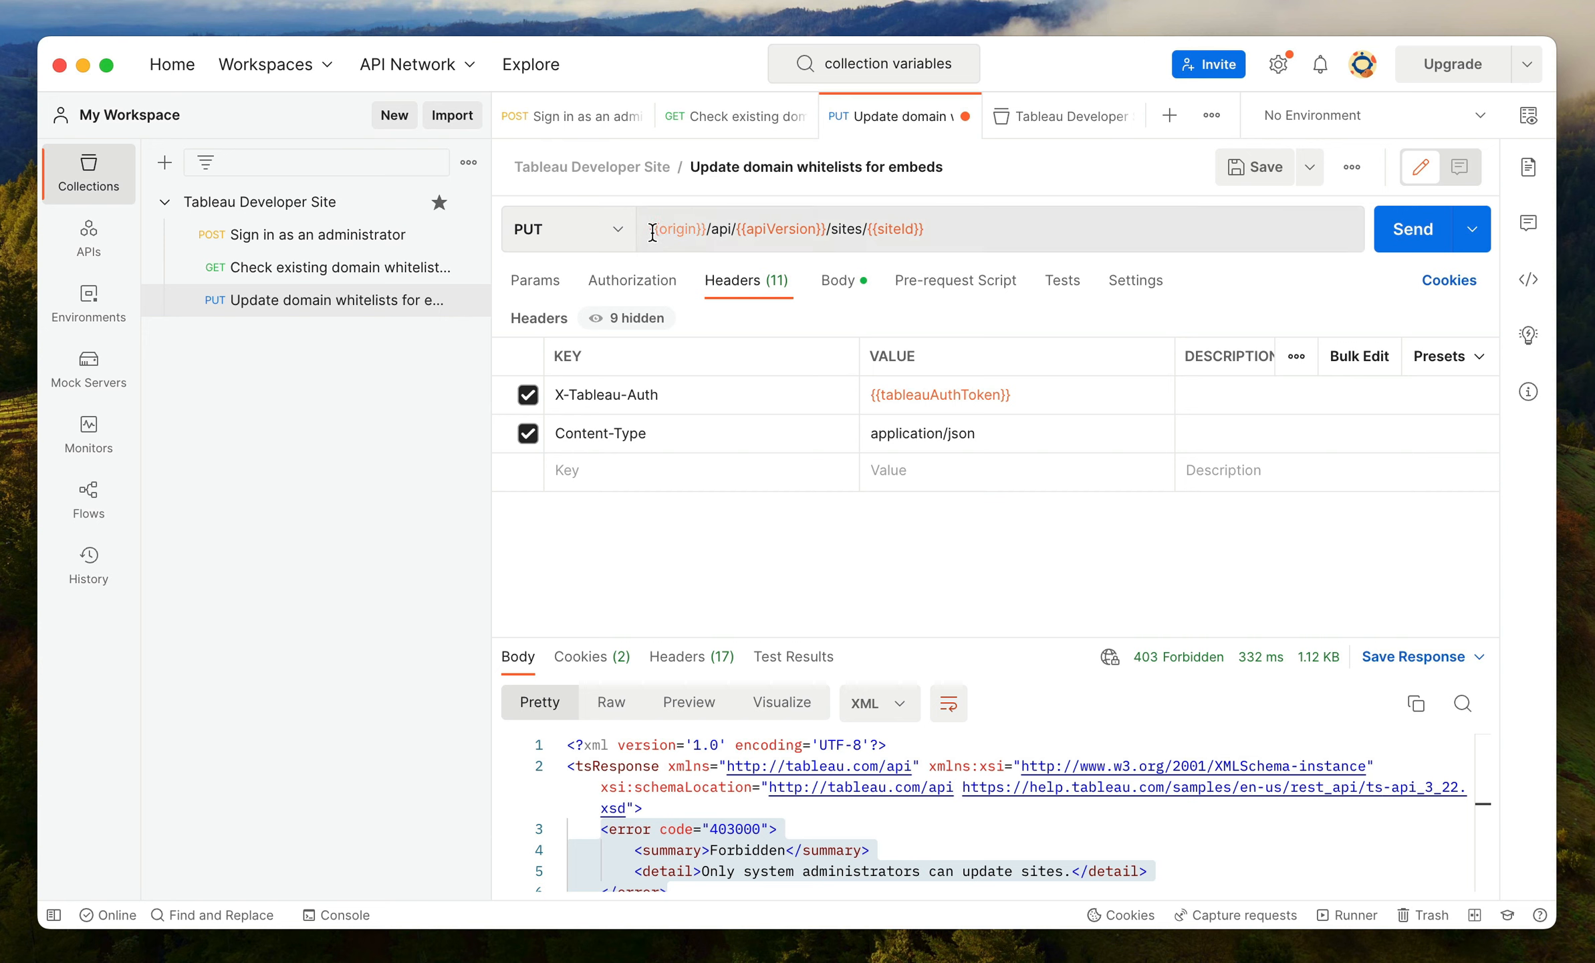
{"action": "mouse_move", "coordinate": [669, 232]}
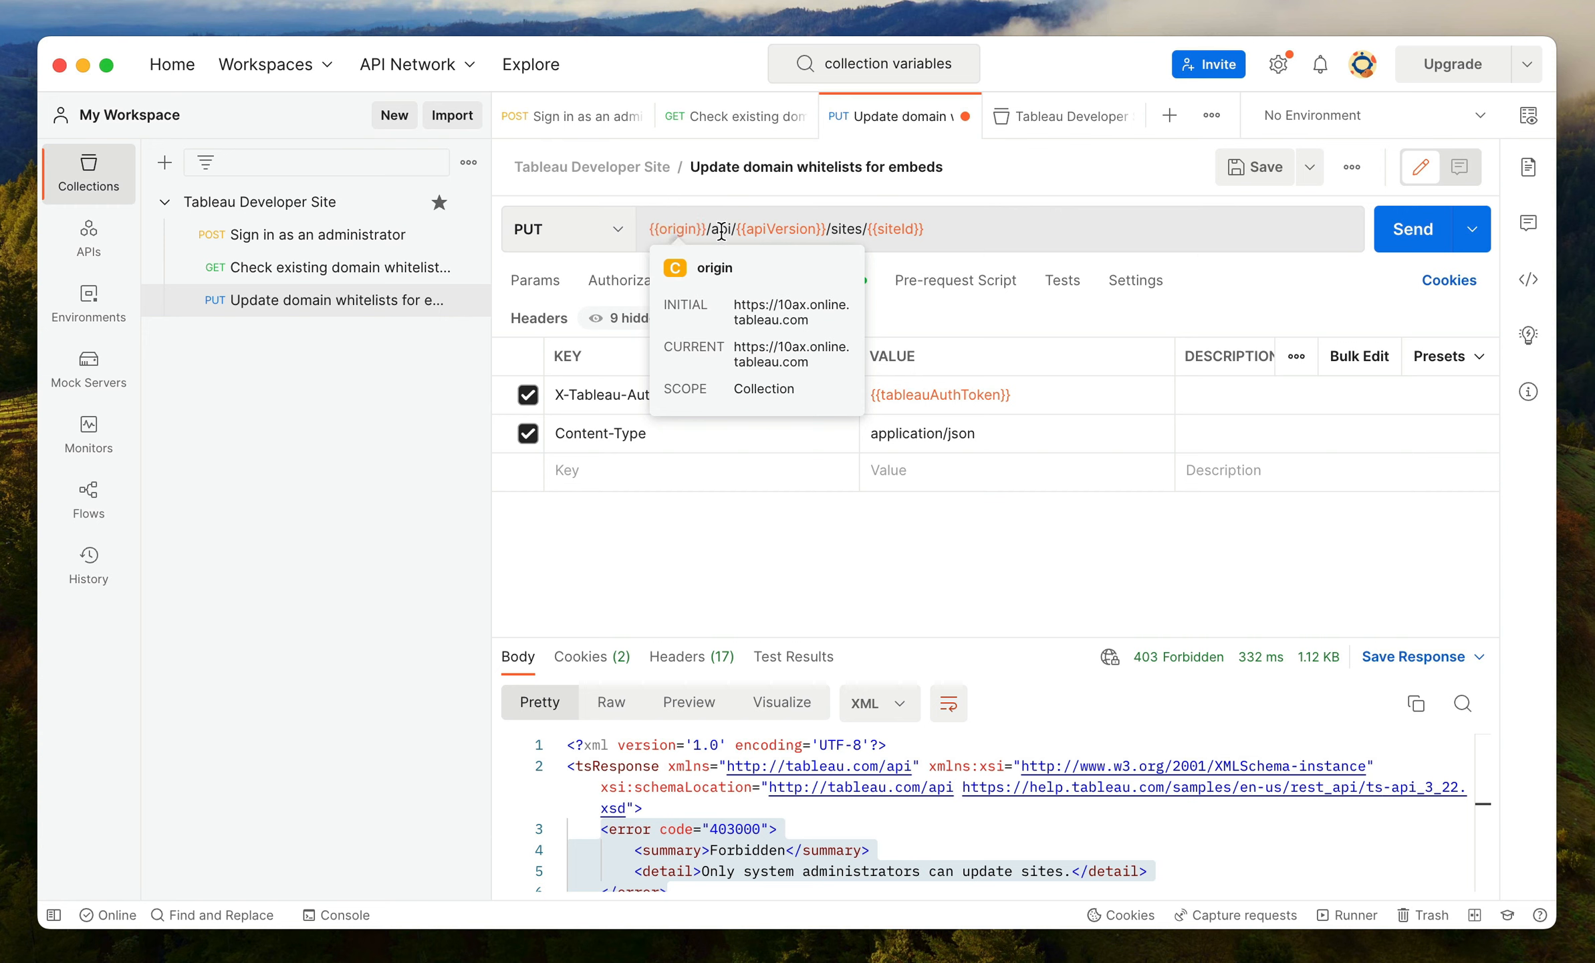
{"action": "mouse_move", "coordinate": [804, 224]}
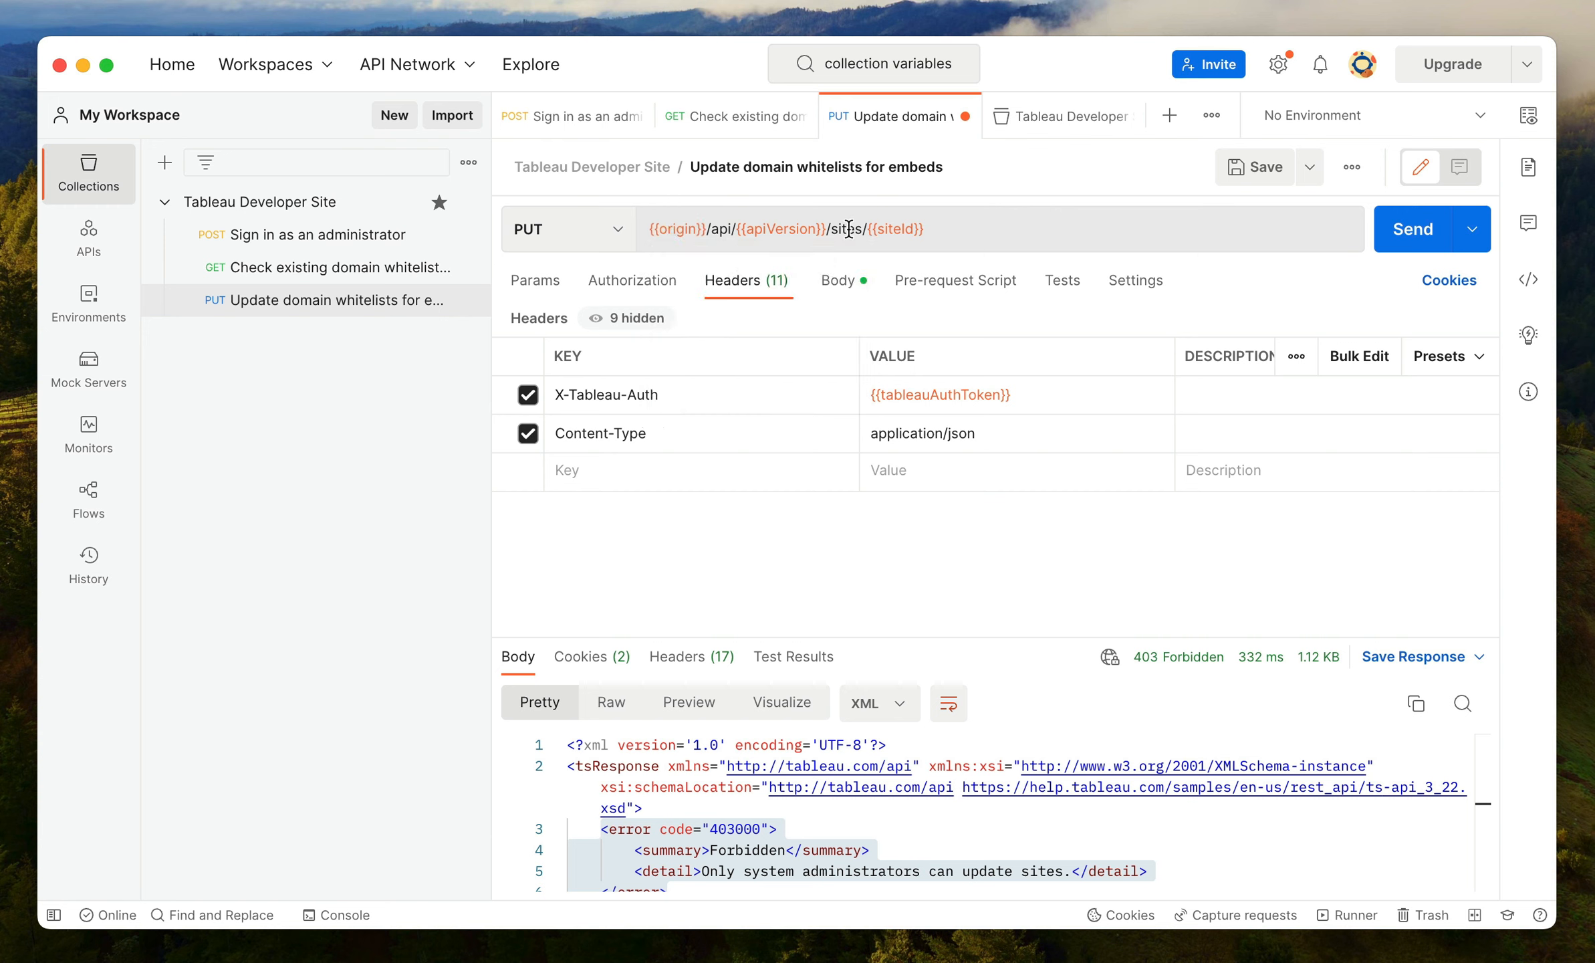
{"action": "mouse_move", "coordinate": [890, 231]}
{"action": "mouse_move", "coordinate": [970, 392]}
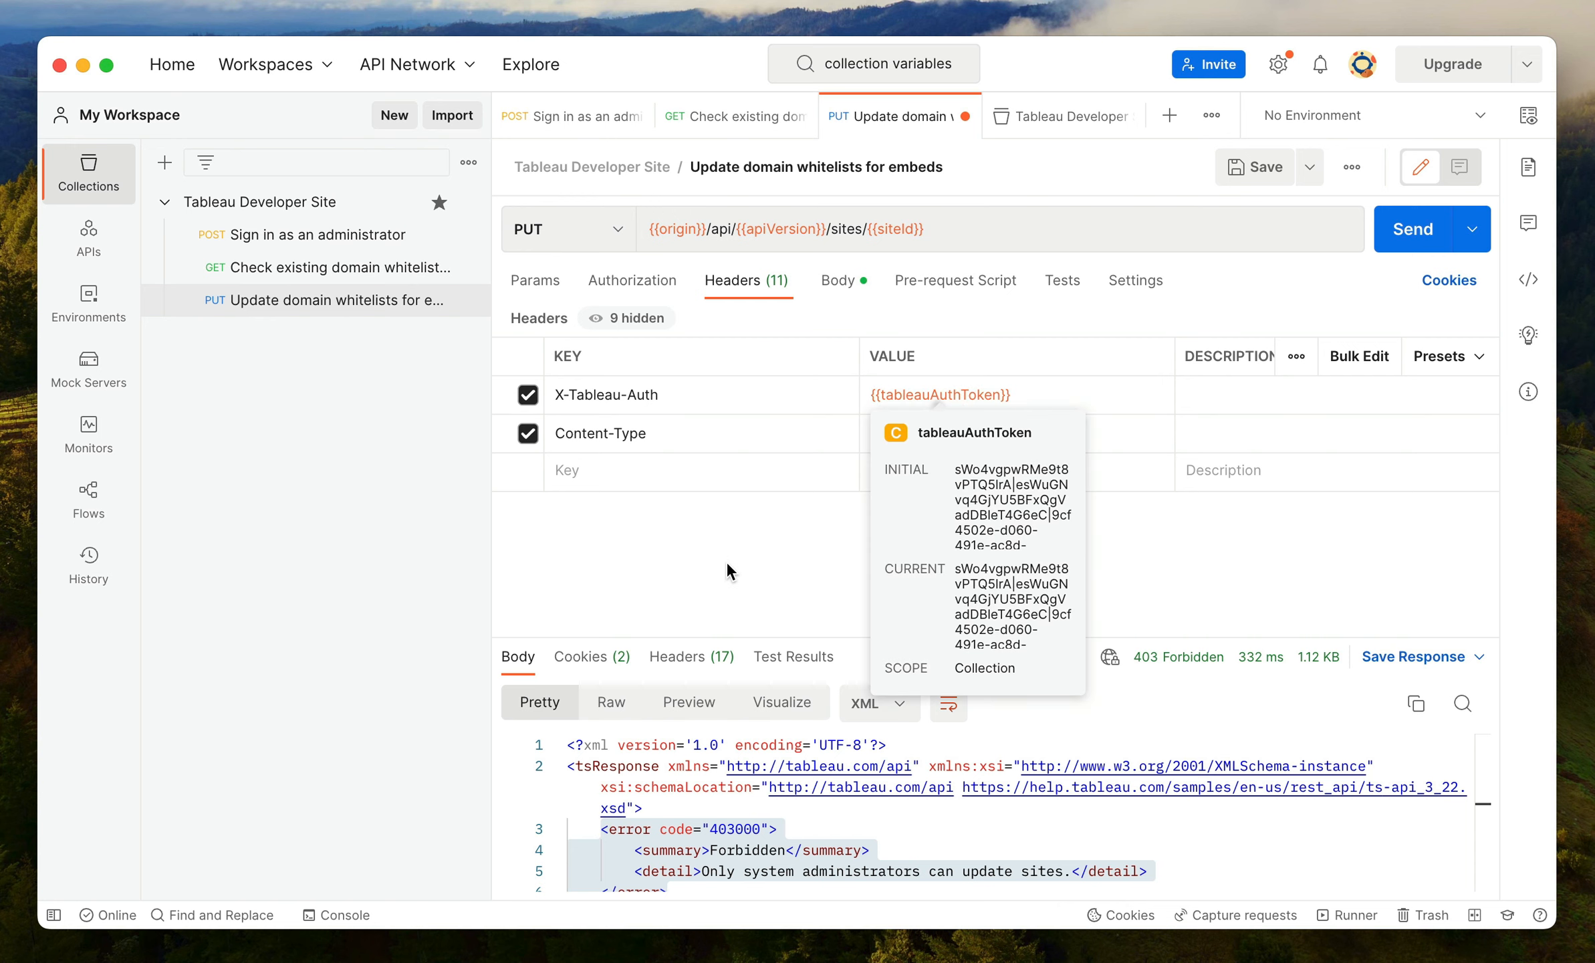
Step: Review the allowList and unrestrictedEmbedding settings in the PUT request body, send the request and examine the response
{"action": "left_click", "coordinate": [839, 278]}
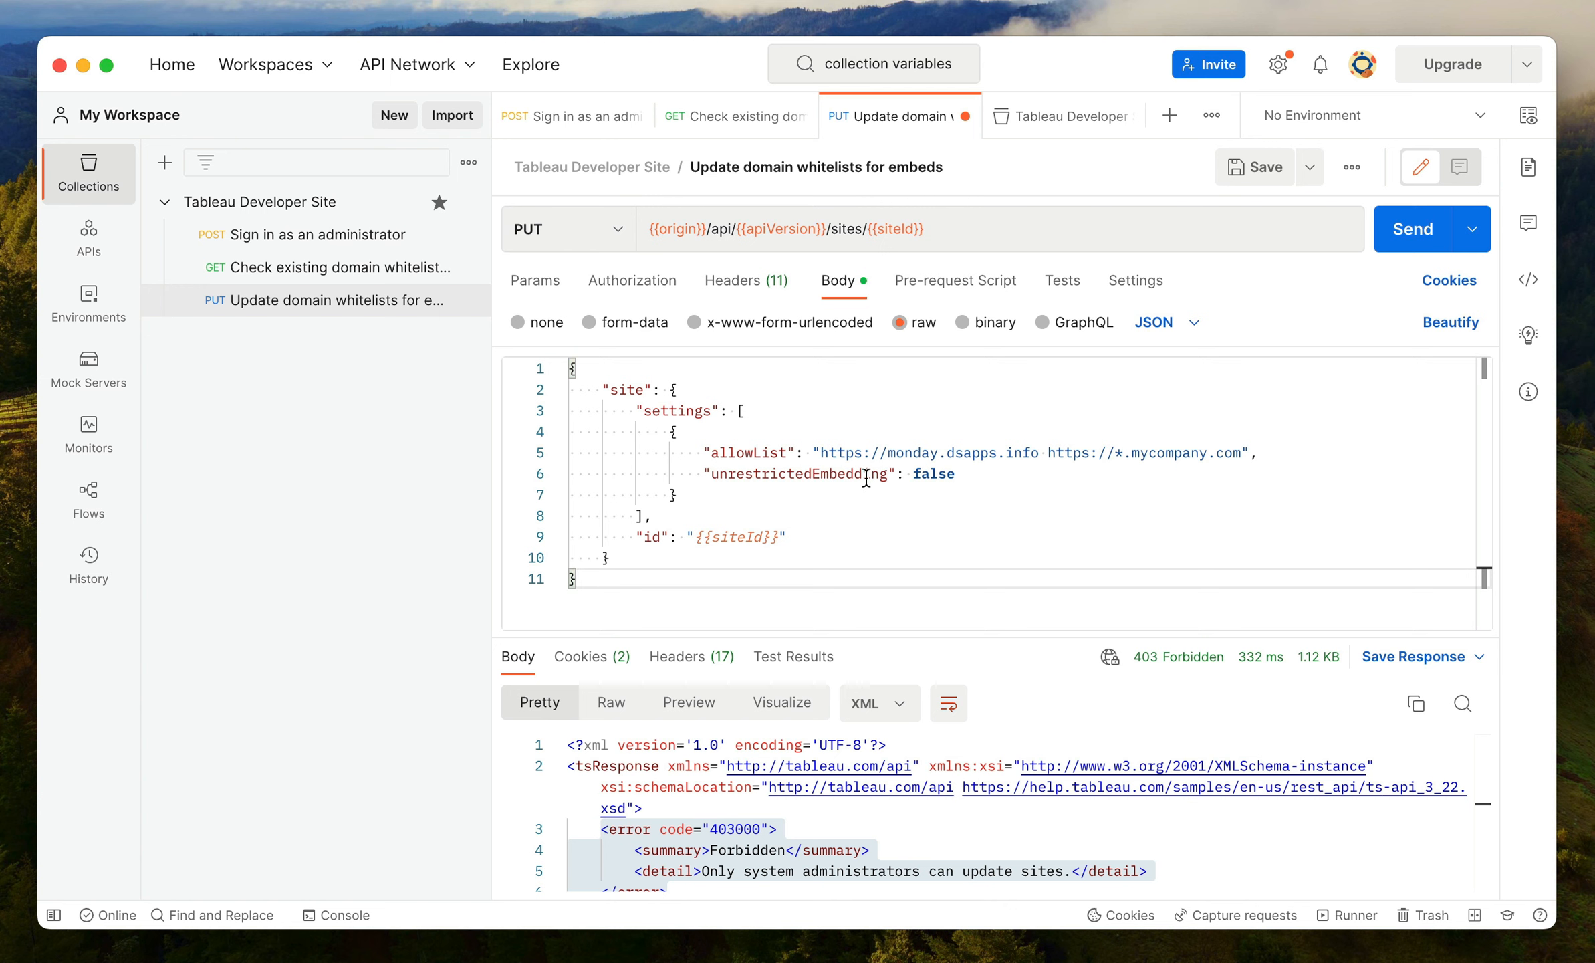
{"action": "left_click", "coordinate": [702, 452]}
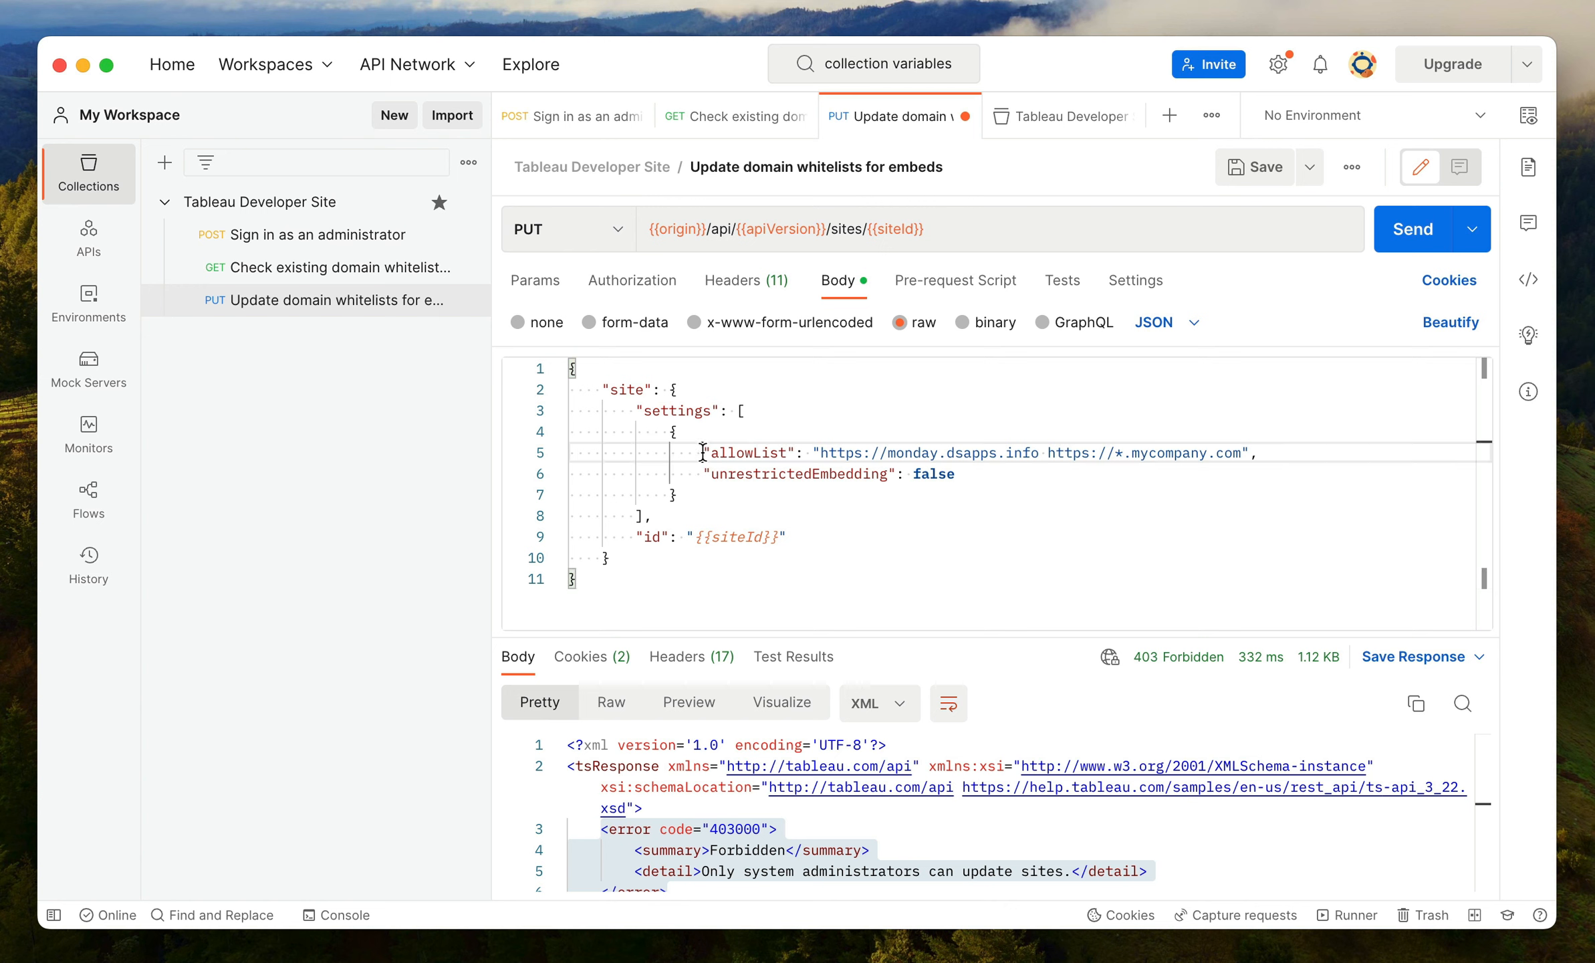
{"action": "left_click", "coordinate": [1330, 491]}
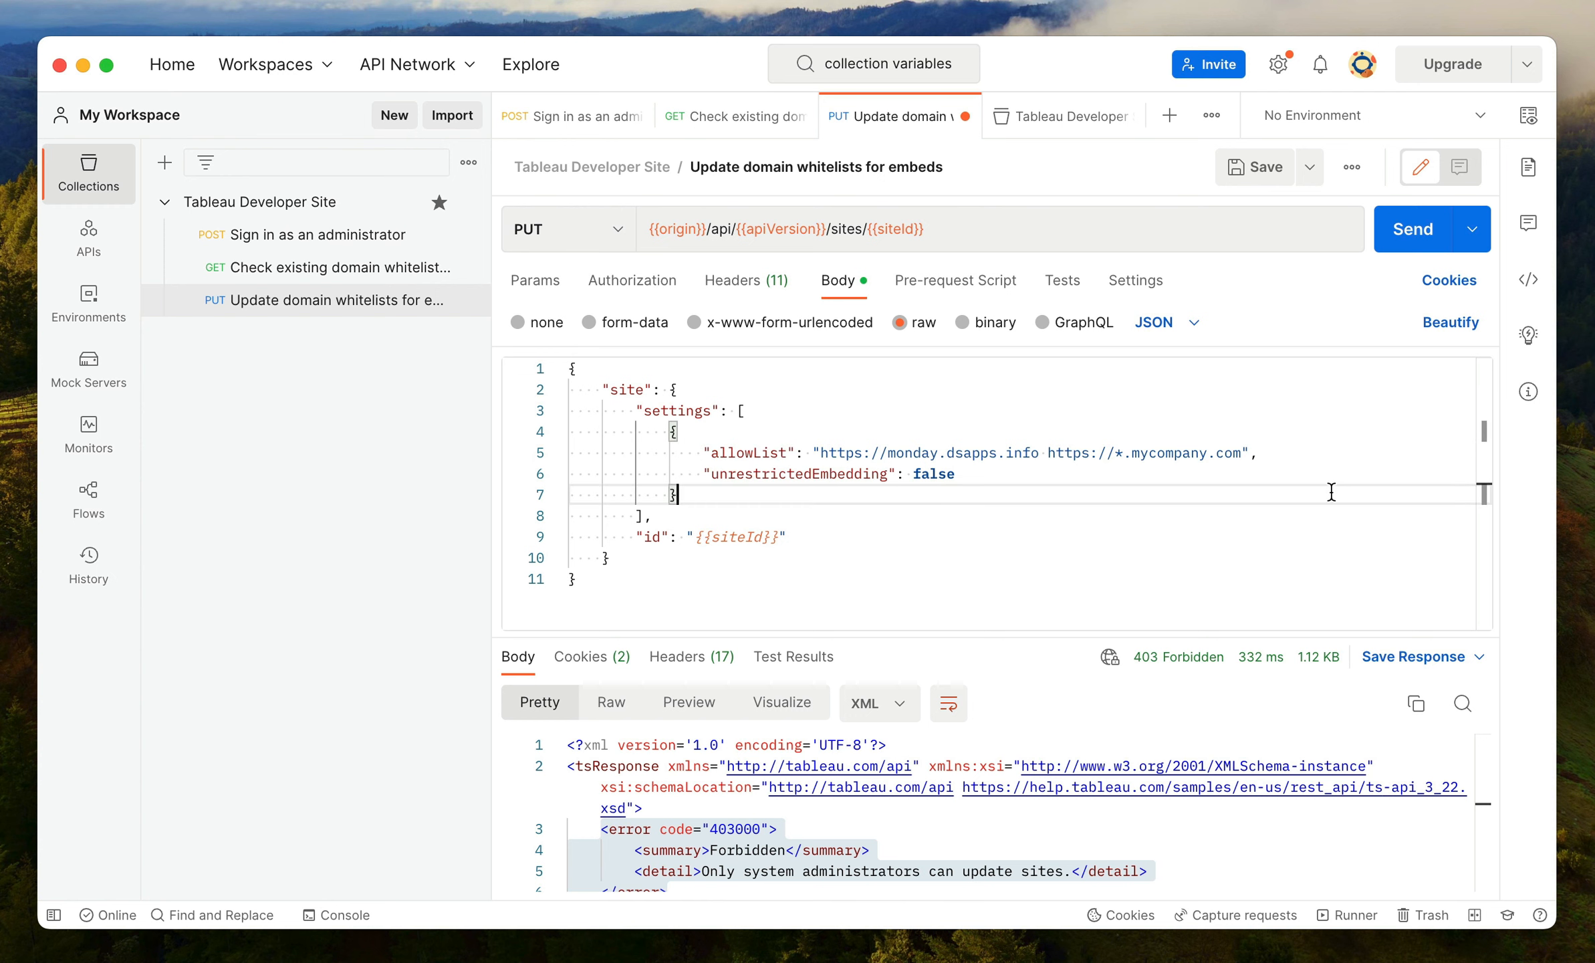
{"action": "left_click", "coordinate": [1408, 240]}
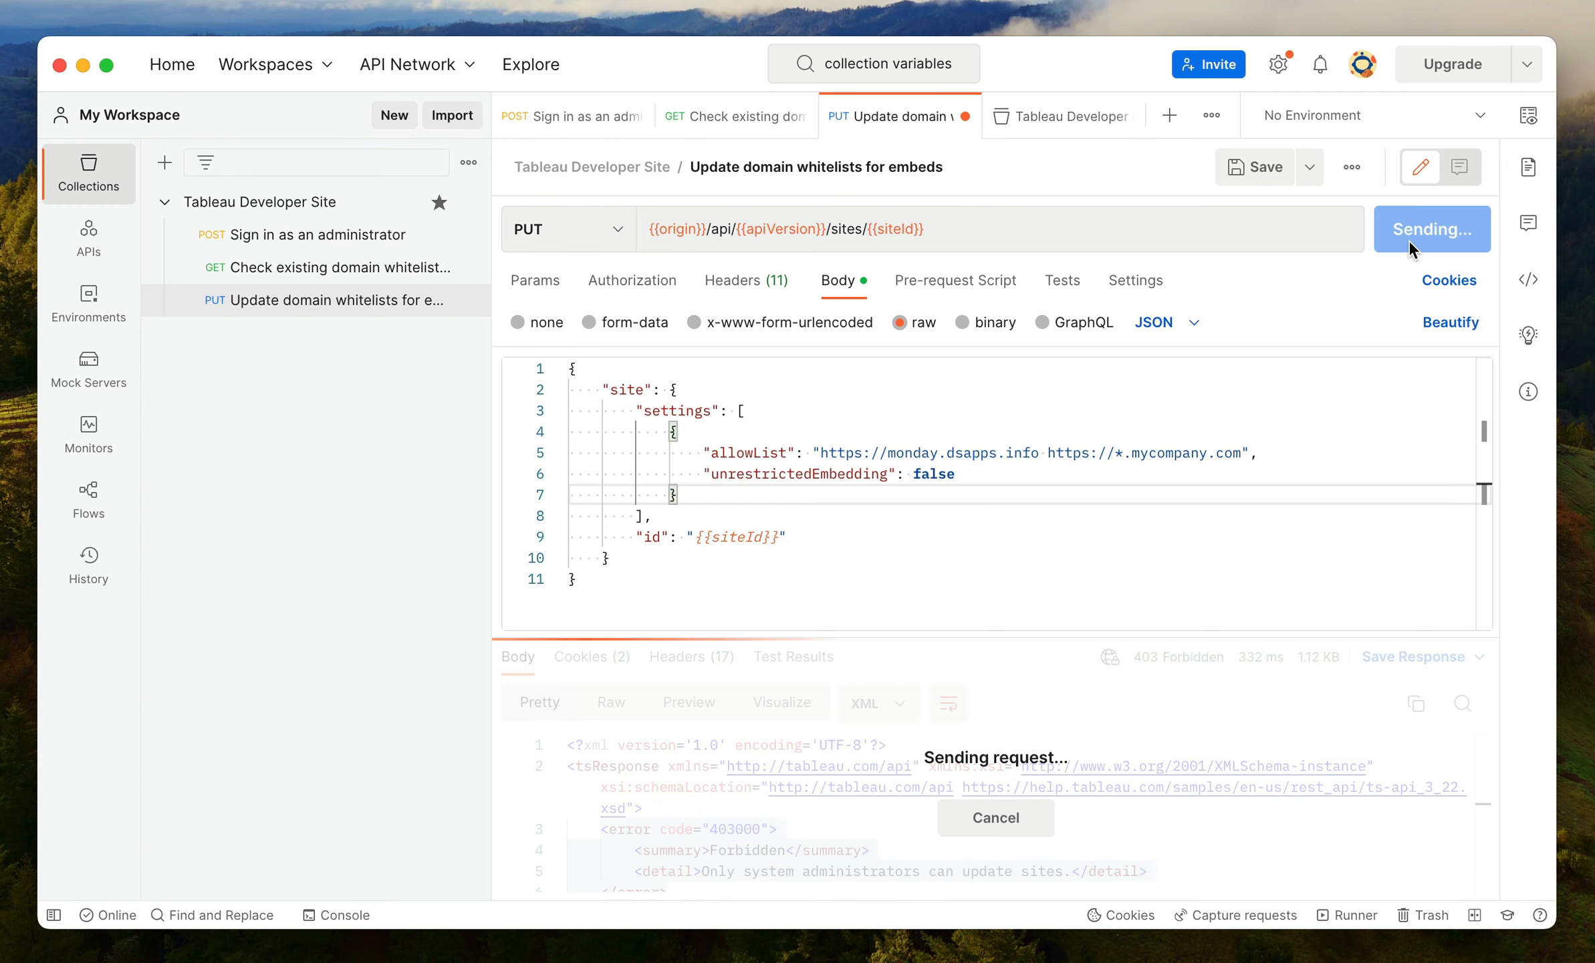
{"action": "scroll", "coordinate": [934, 828], "scroll_direction": "down", "scroll_amount": 1}
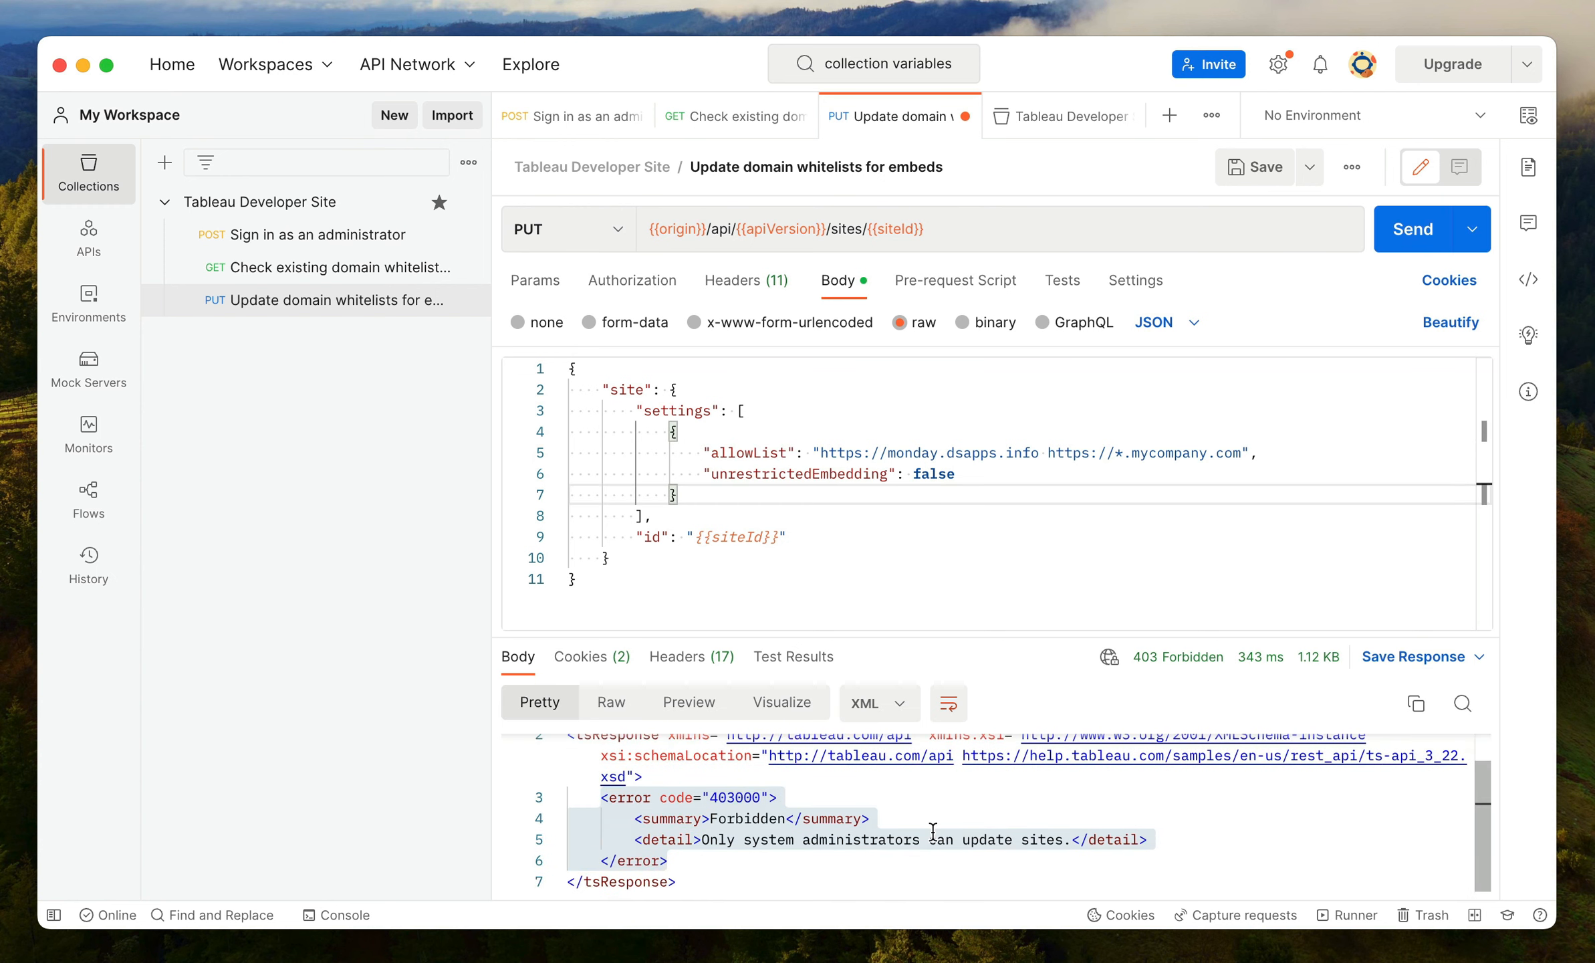